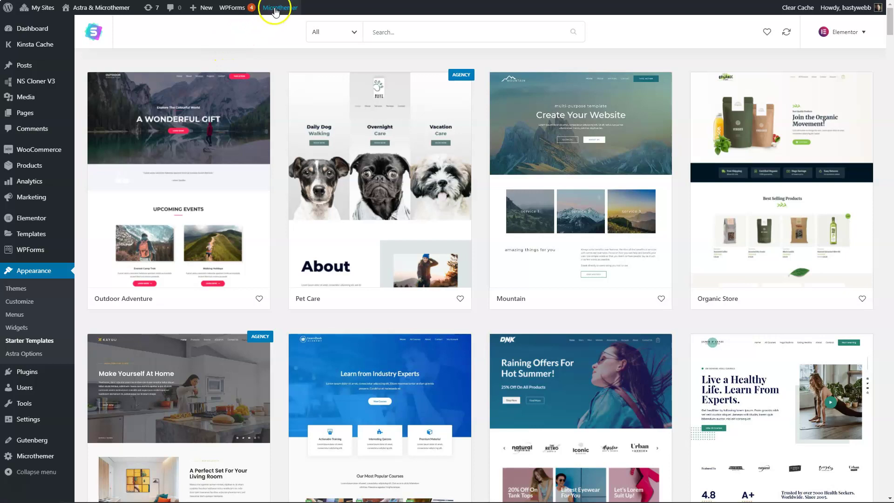
Open the site in Microthemer and create a selector for the "A WONDERFUL GIFT" hero heading.
{"action": "left_click", "coordinate": [276, 10]}
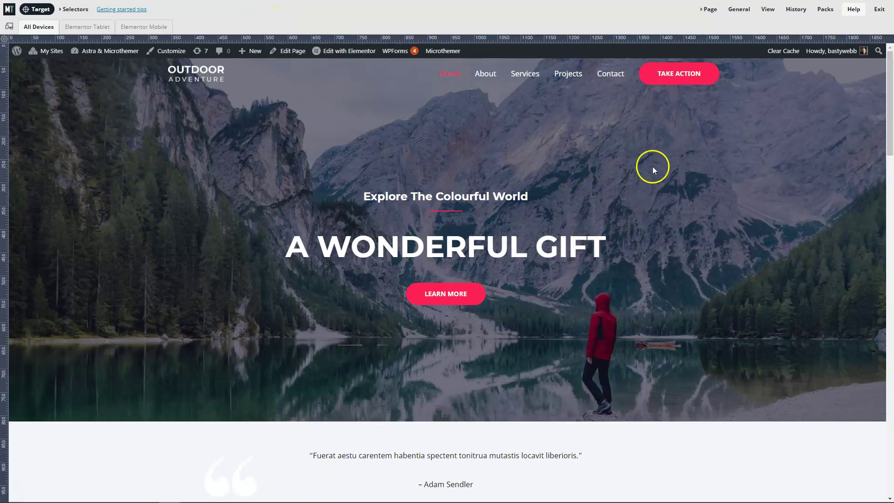
{"action": "left_click", "coordinate": [26, 9]}
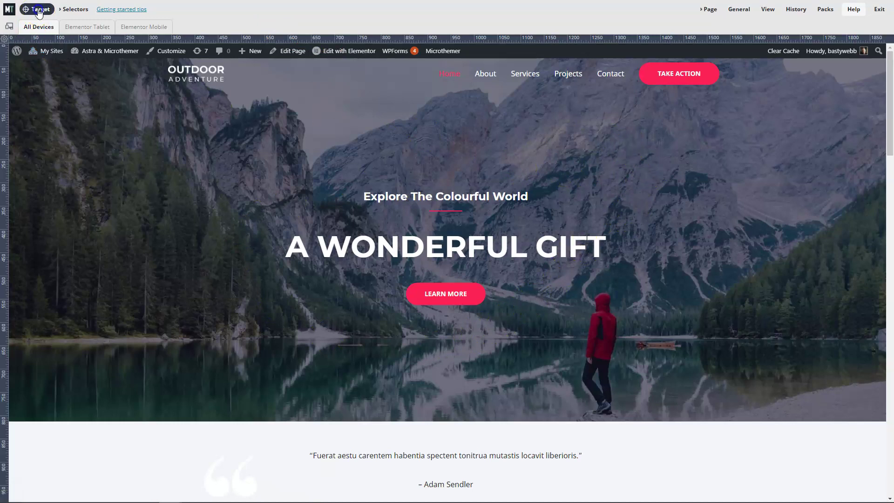
{"action": "left_click", "coordinate": [193, 81]}
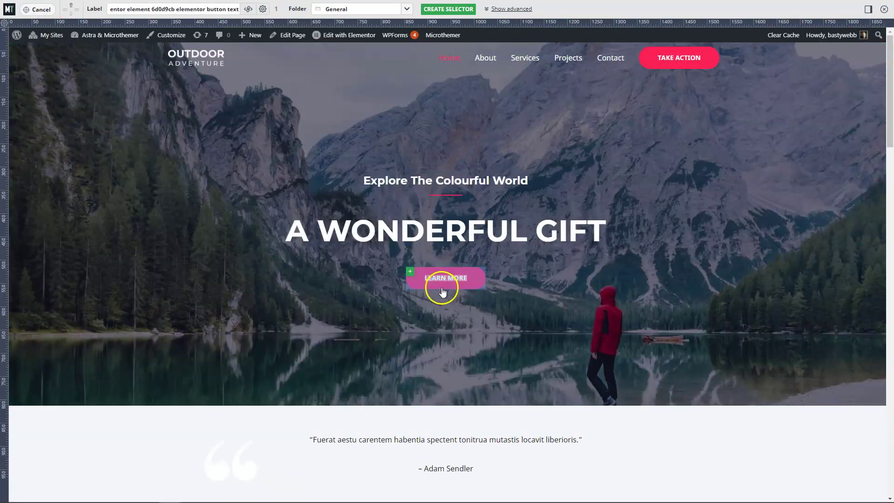
{"action": "left_click", "coordinate": [412, 229]}
{"action": "left_click", "coordinate": [250, 233]}
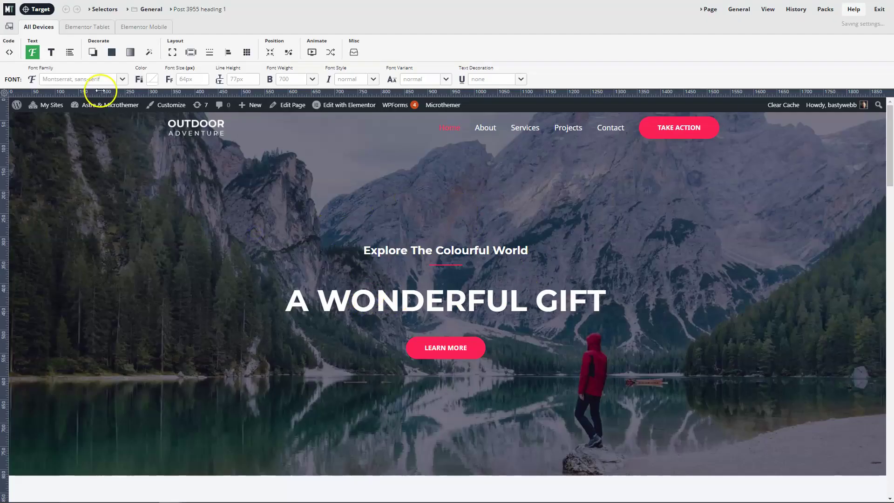
Set the hero heading's font size to 72 px and its font family to "Open Sans", sans-serif.
{"action": "left_click", "coordinate": [205, 83]}
{"action": "mouse_move", "coordinate": [223, 91]}
{"action": "left_mouse_down"}
{"action": "mouse_move", "coordinate": [202, 95]}
{"action": "mouse_move", "coordinate": [233, 96]}
{"action": "mouse_move", "coordinate": [216, 101]}
{"action": "left_mouse_up"}
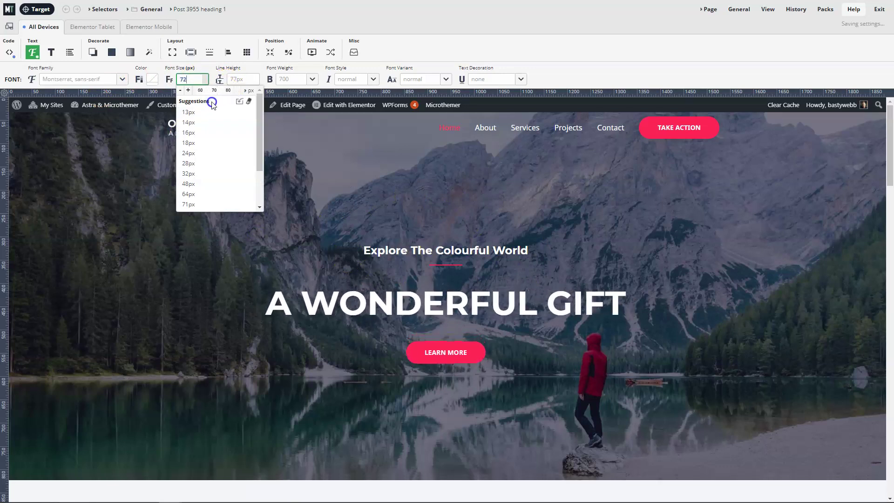
{"action": "left_click", "coordinate": [122, 79]}
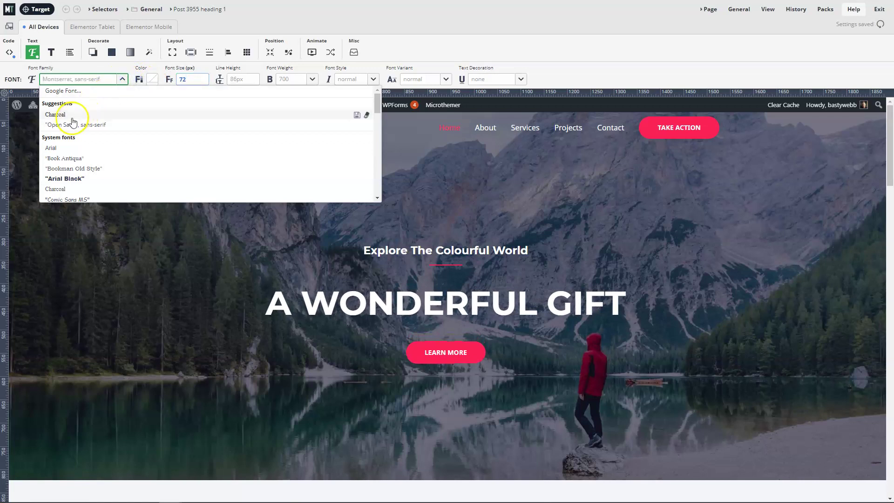
{"action": "left_click", "coordinate": [75, 124]}
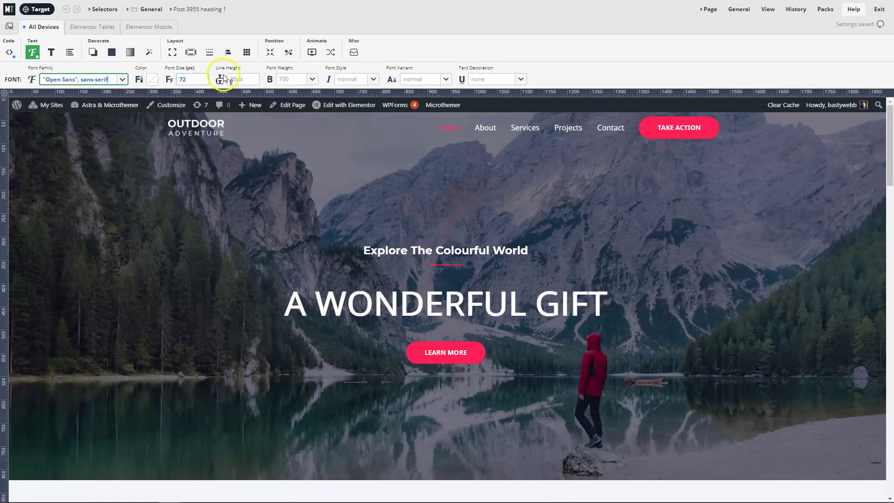
Set the hero heading's text transform to capitalize.
{"action": "left_click", "coordinate": [52, 52]}
{"action": "left_click", "coordinate": [195, 79]}
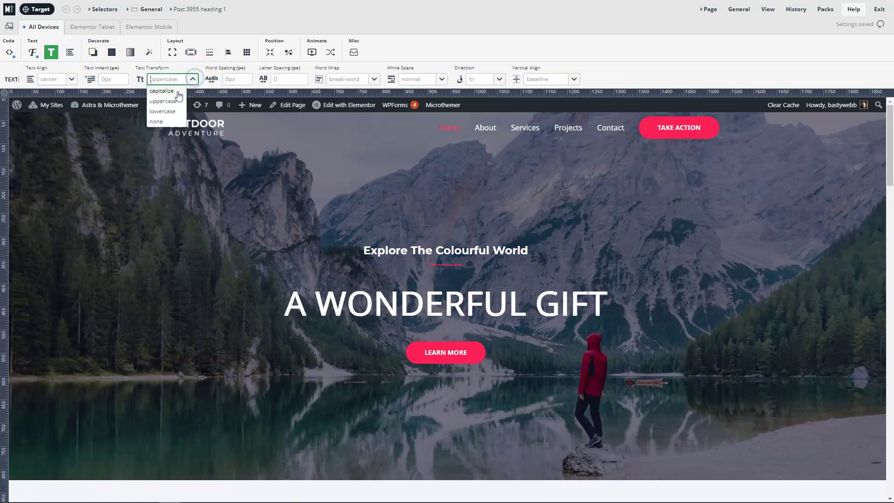
{"action": "left_click", "coordinate": [179, 95]}
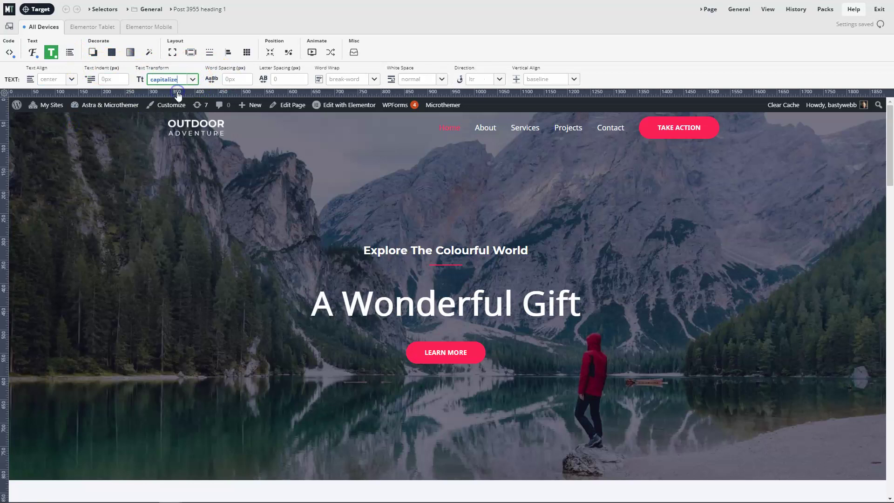
Apply the lightSpeedIn animation to the hero heading with a duration of 2.1 seconds.
{"action": "left_click", "coordinate": [312, 52]}
{"action": "left_click", "coordinate": [145, 79]}
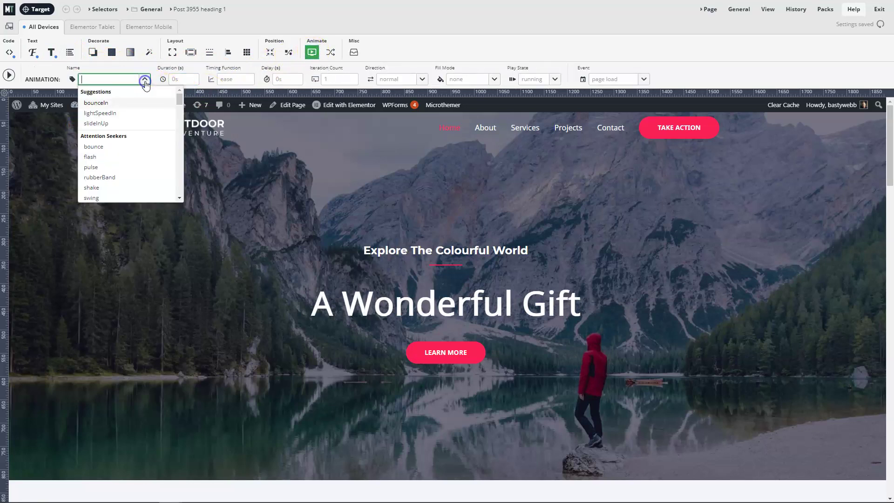
{"action": "left_click", "coordinate": [116, 120]}
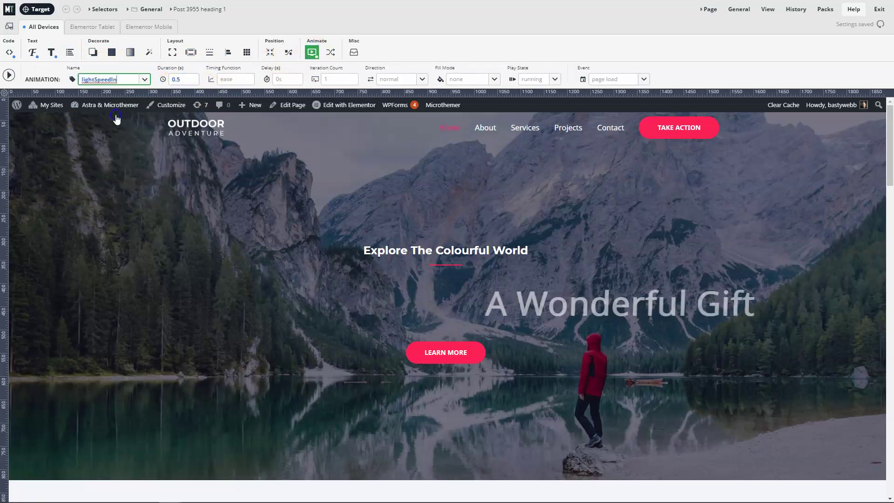
{"action": "left_click", "coordinate": [195, 78]}
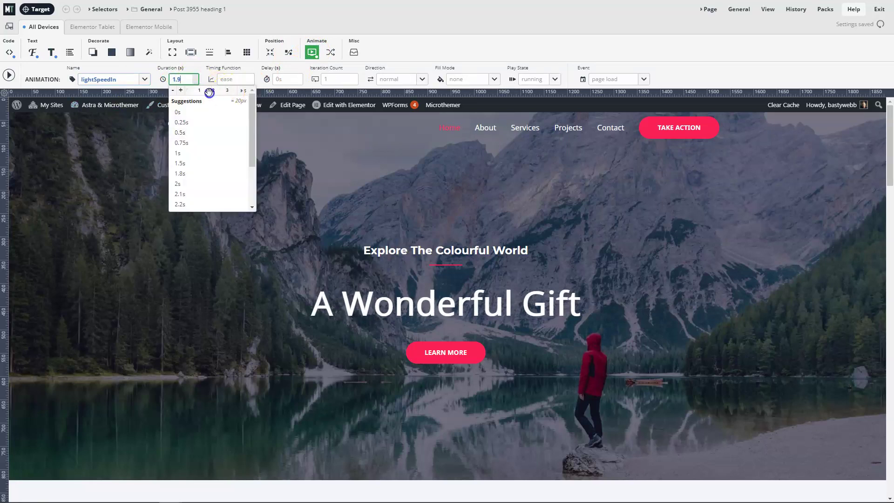
{"action": "left_click_drag", "start_coordinate": [209, 92], "coordinate": [206, 92]}
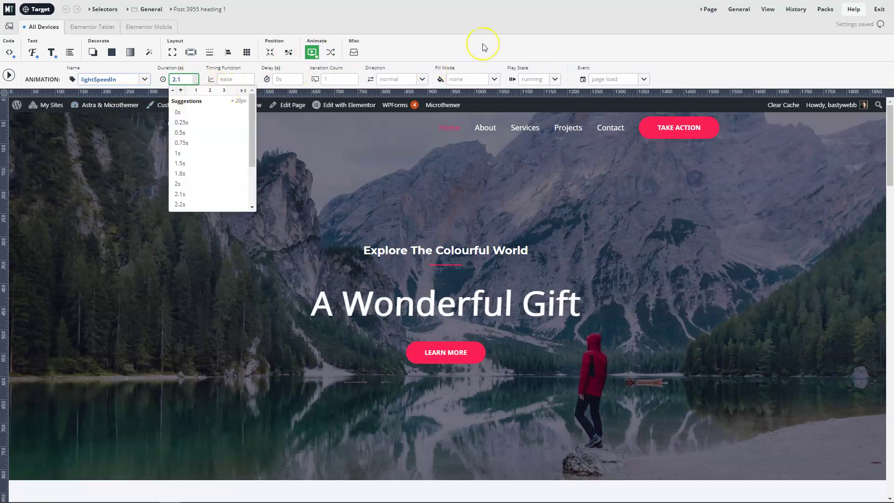
{"action": "left_click", "coordinate": [683, 323]}
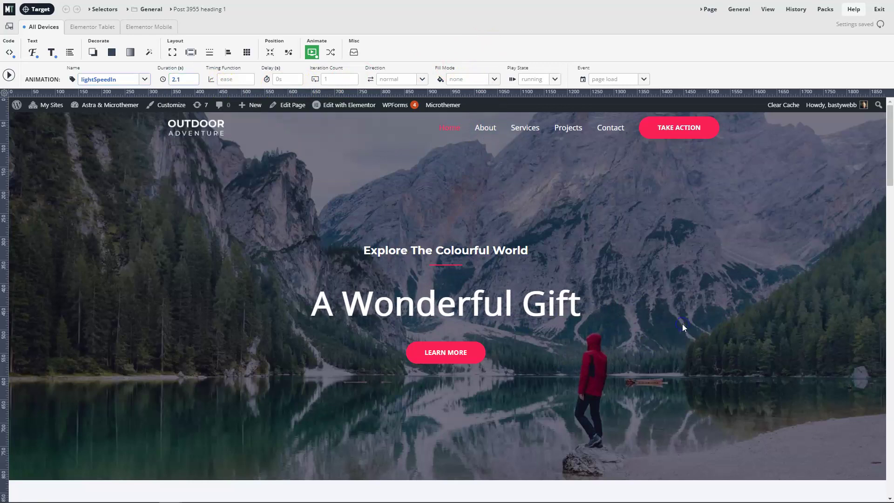
Open the Footer Bar settings in the theme Customizer and bring the page footer into view.
{"action": "left_click", "coordinate": [175, 107]}
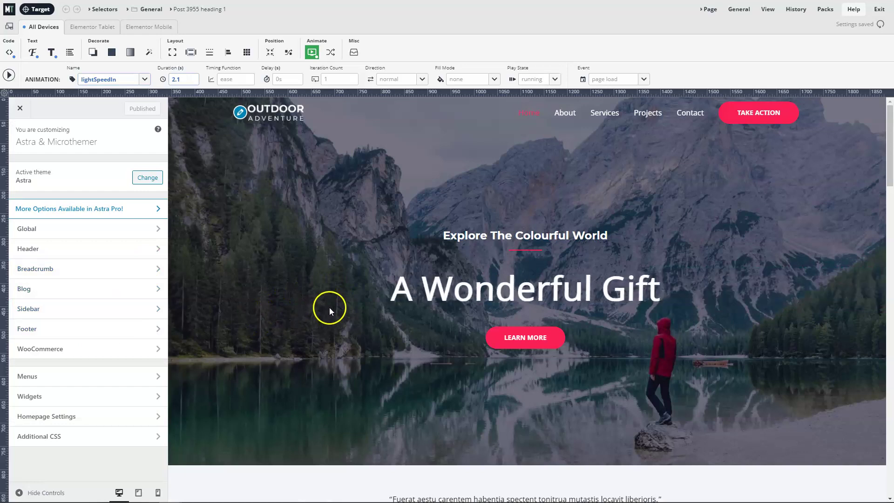
{"action": "left_click", "coordinate": [112, 331]}
{"action": "left_click", "coordinate": [49, 191]}
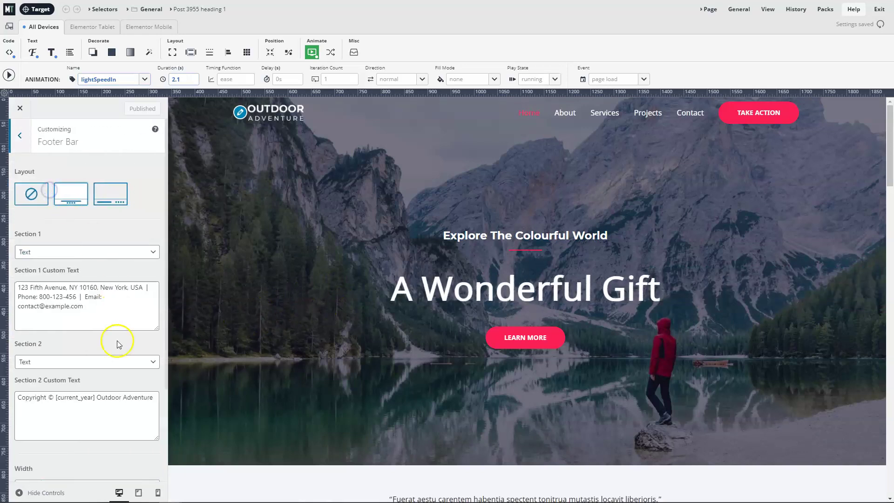
{"action": "scroll", "coordinate": [116, 349], "scroll_direction": "down", "scroll_amount": 3}
{"action": "left_click_drag", "start_coordinate": [891, 126], "coordinate": [891, 465]}
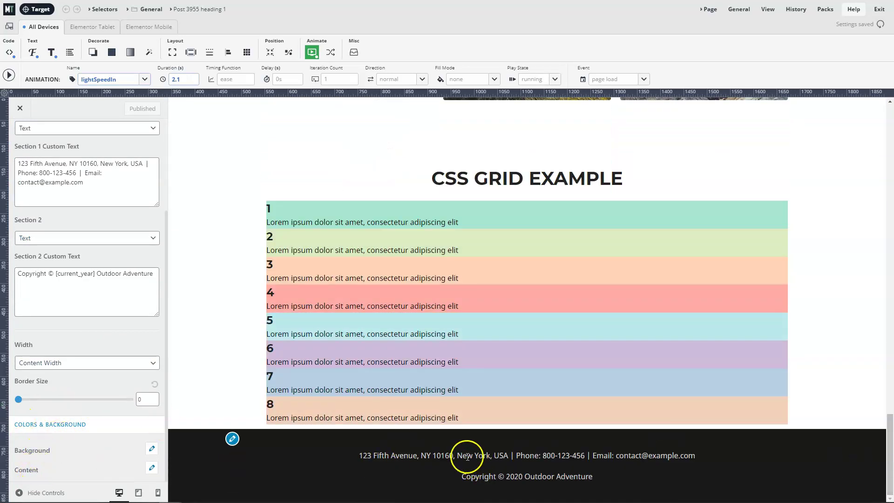
Create a selector for the small footer wrapper using #colophon .ast-small-footer-wrap.
{"action": "left_click", "coordinate": [41, 9]}
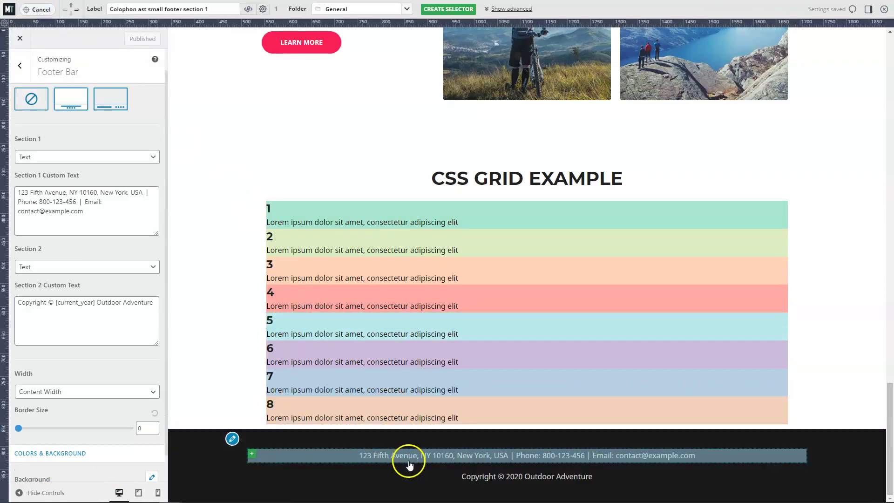
{"action": "left_click", "coordinate": [313, 457]}
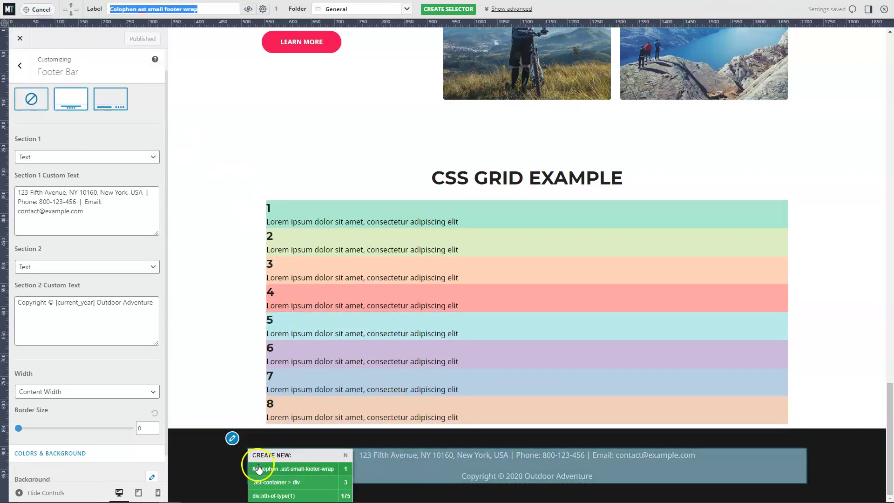
{"action": "left_click", "coordinate": [259, 469]}
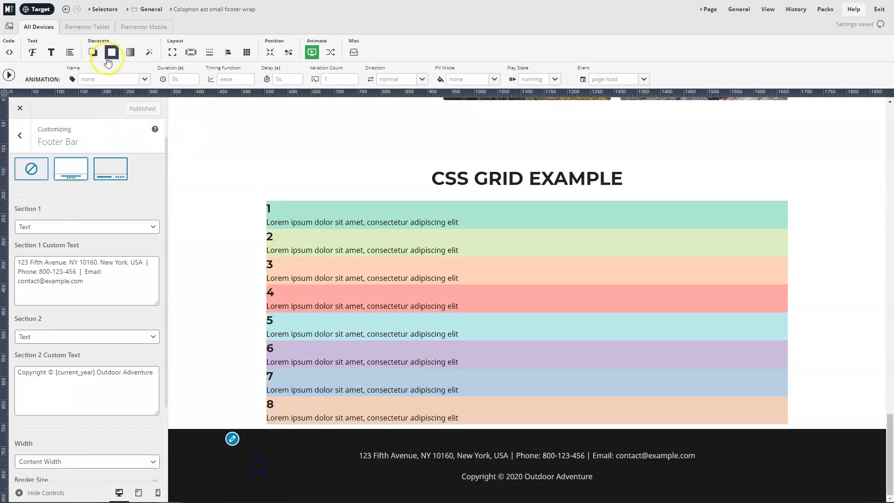
Set the footer wrapper's font size to 13 px.
{"action": "left_click", "coordinate": [33, 52]}
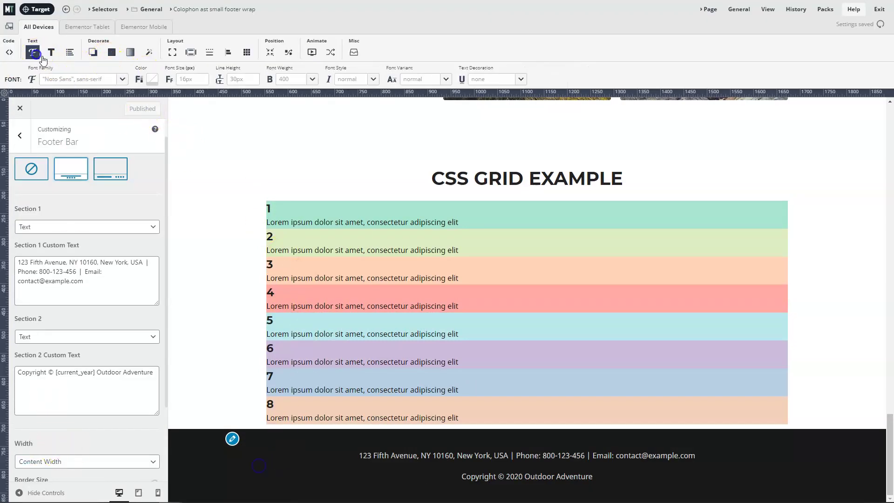
{"action": "left_click", "coordinate": [205, 80]}
{"action": "mouse_move", "coordinate": [233, 88]}
{"action": "left_mouse_down"}
{"action": "mouse_move", "coordinate": [220, 90]}
{"action": "mouse_move", "coordinate": [228, 90]}
{"action": "left_mouse_up"}
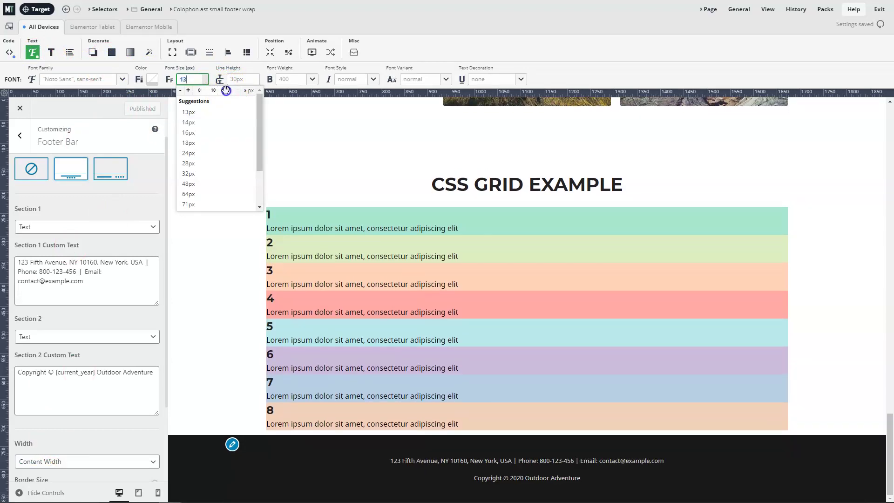
{"action": "left_click", "coordinate": [676, 163]}
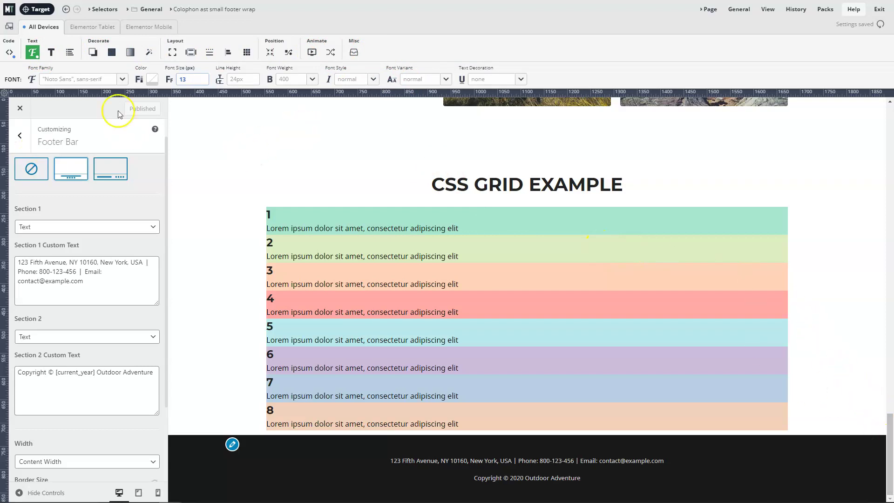
Close the theme Customizer and return to the hero section of the page.
{"action": "left_click", "coordinate": [19, 110]}
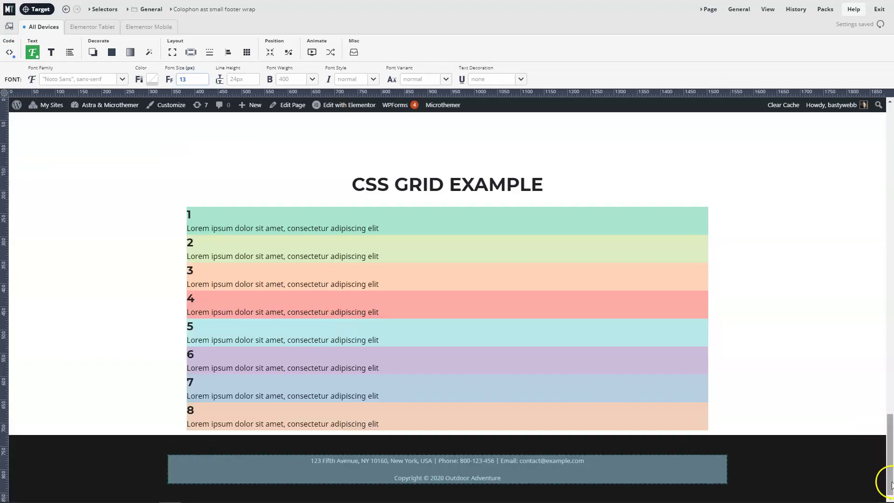
{"action": "scroll", "coordinate": [890, 419], "scroll_direction": "up", "scroll_amount": 10}
{"action": "left_click_drag", "start_coordinate": [890, 408], "coordinate": [890, 137]}
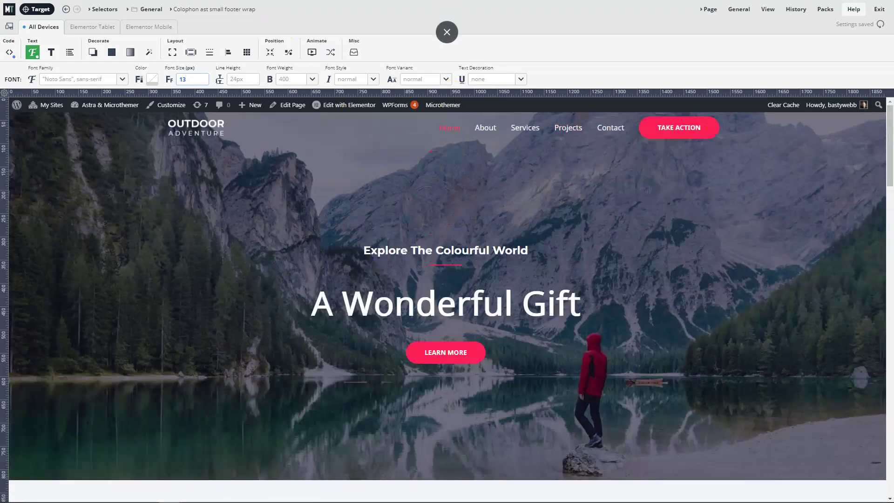
Target the Home link in the header navigation and show the advanced targeting options.
{"action": "left_click", "coordinate": [38, 9]}
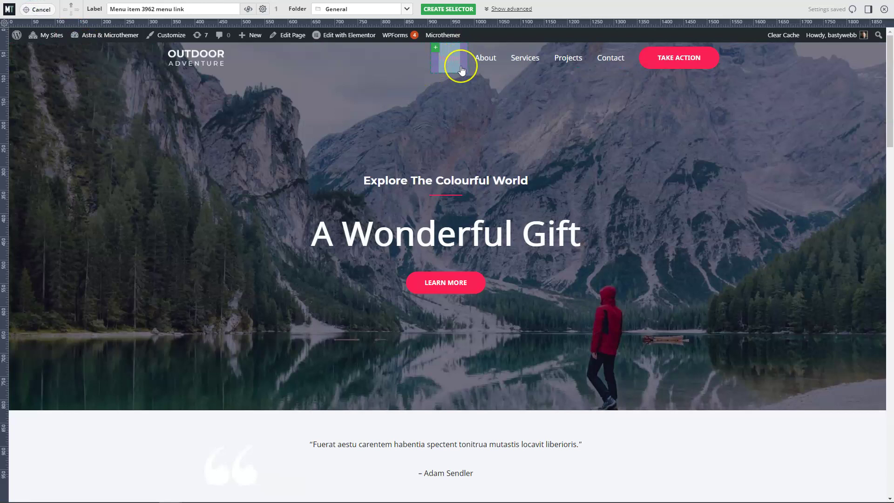
{"action": "left_click", "coordinate": [461, 70]}
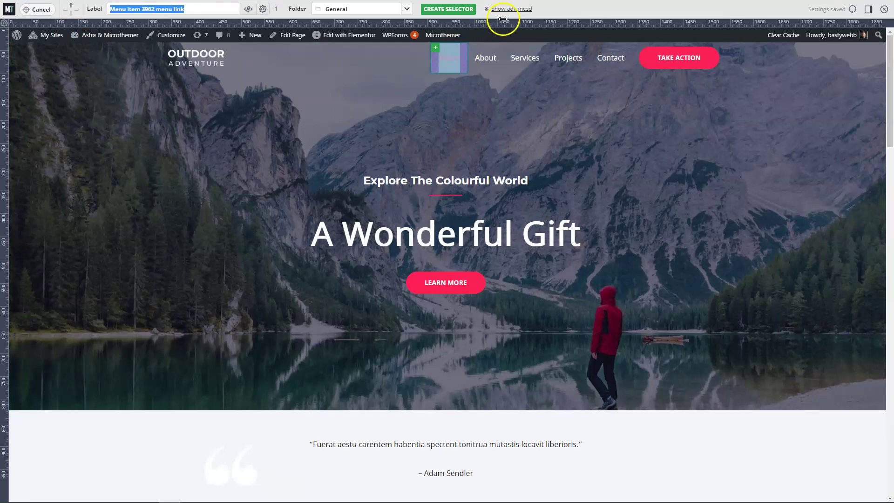
{"action": "left_click", "coordinate": [517, 10]}
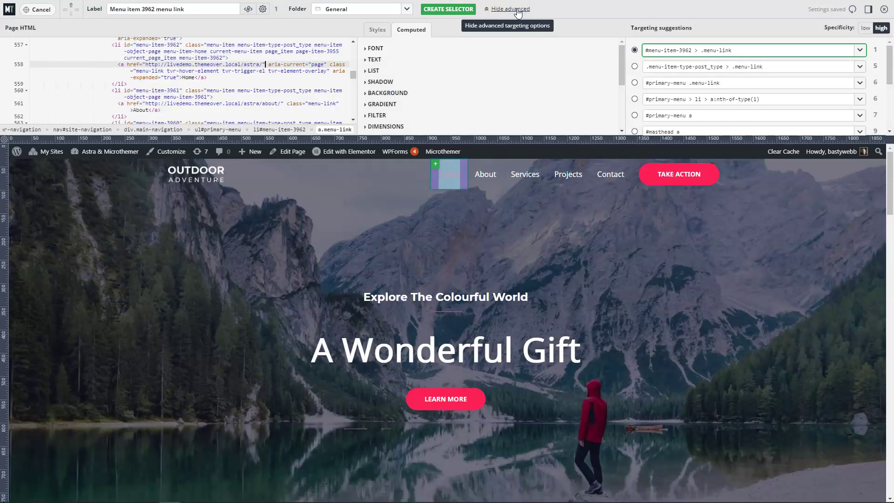
Inspect the navigation links and list items in the page HTML, reselect the Home link, and preview the elements covered by .menu-item-type-post_type > .menu-link.
{"action": "left_click", "coordinate": [139, 91]}
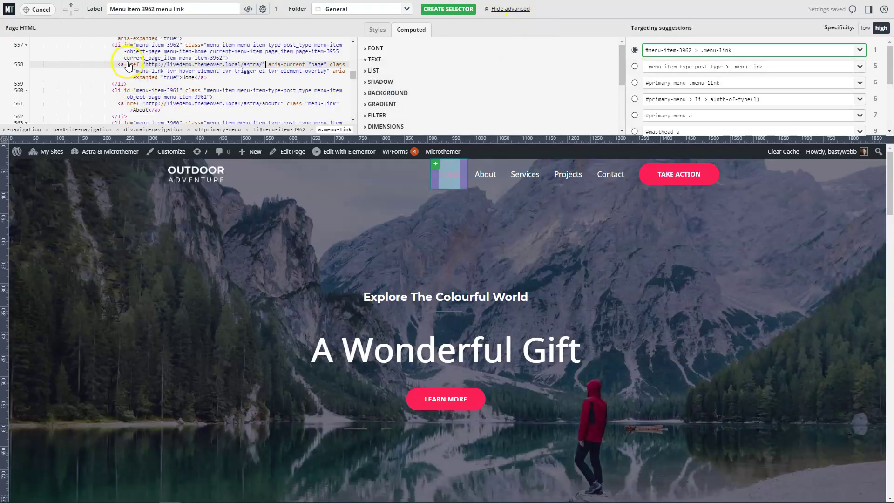
{"action": "left_click", "coordinate": [483, 180]}
{"action": "left_click", "coordinate": [541, 182]}
{"action": "left_click", "coordinate": [473, 179]}
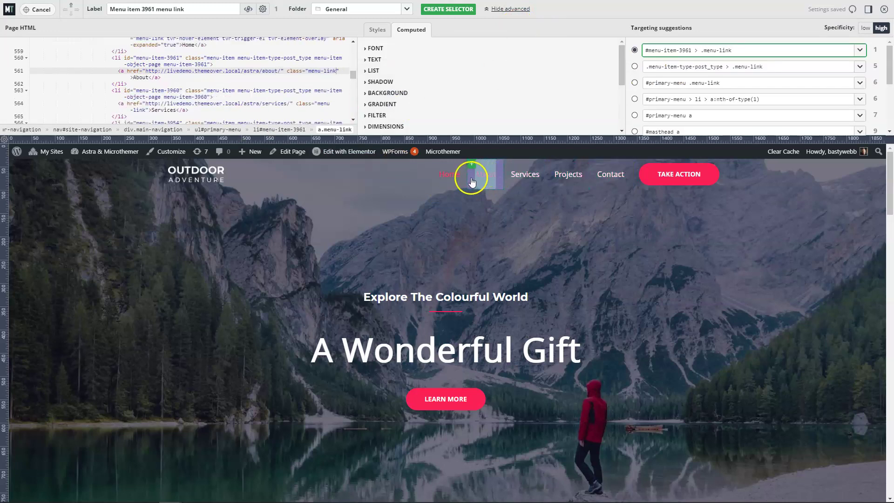
{"action": "left_click", "coordinate": [449, 177]}
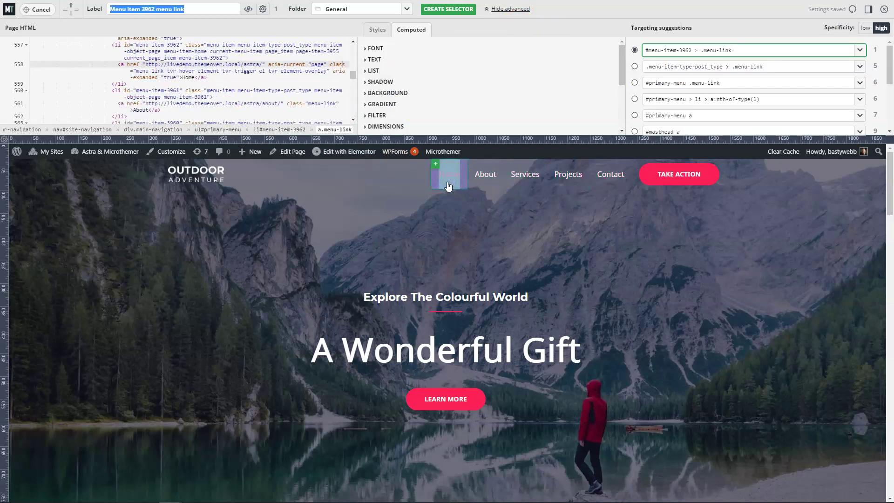
{"action": "left_click", "coordinate": [119, 91]}
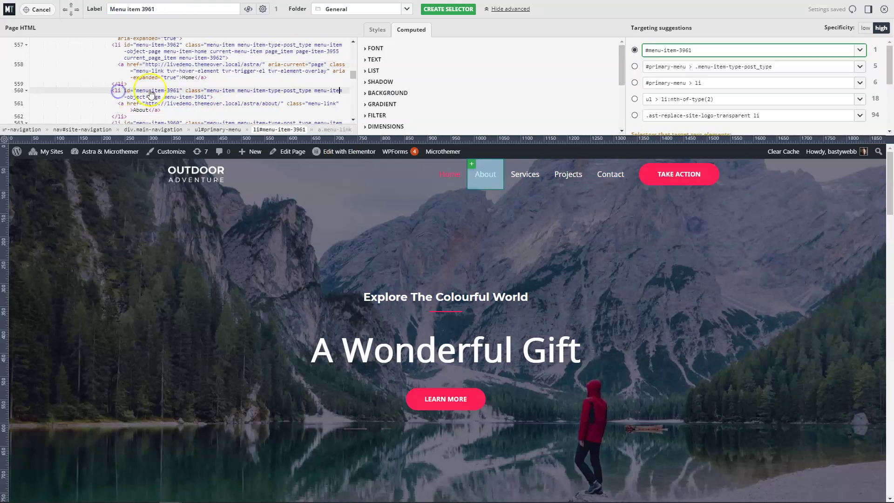
{"action": "left_click", "coordinate": [150, 94]}
{"action": "scroll", "coordinate": [140, 84], "scroll_direction": "up", "scroll_amount": 1}
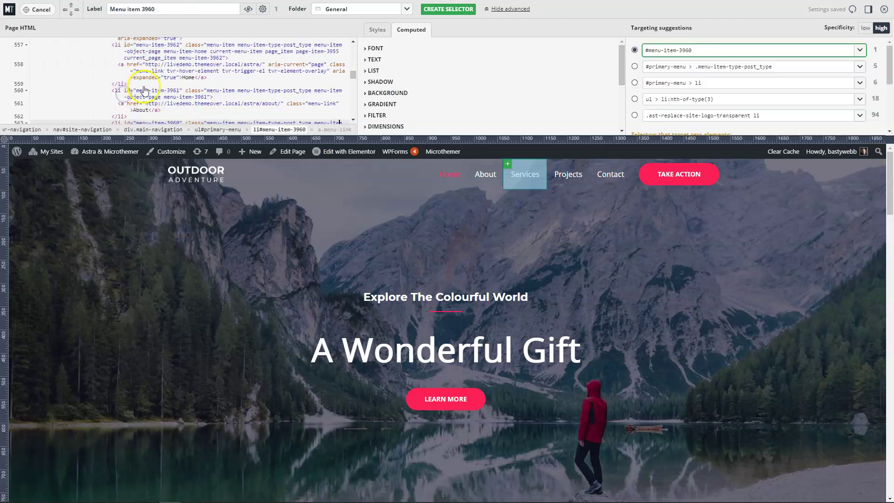
{"action": "left_click", "coordinate": [122, 66]}
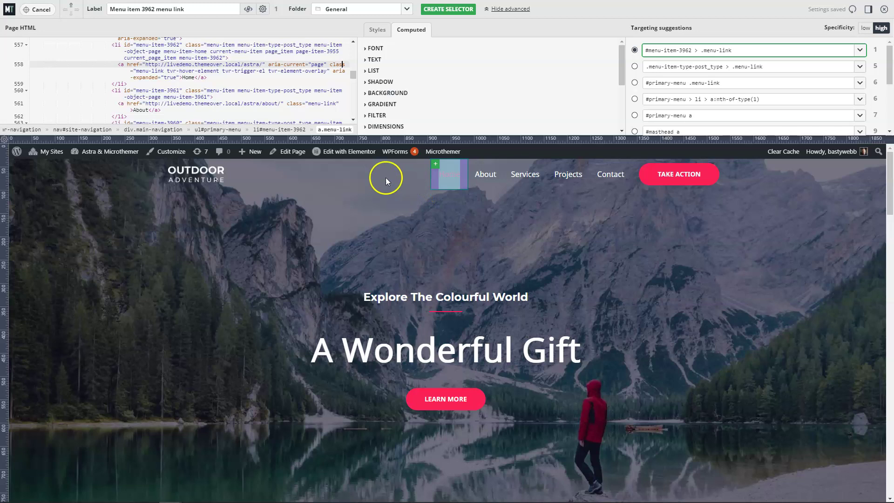
{"action": "mouse_move", "coordinate": [879, 77]}
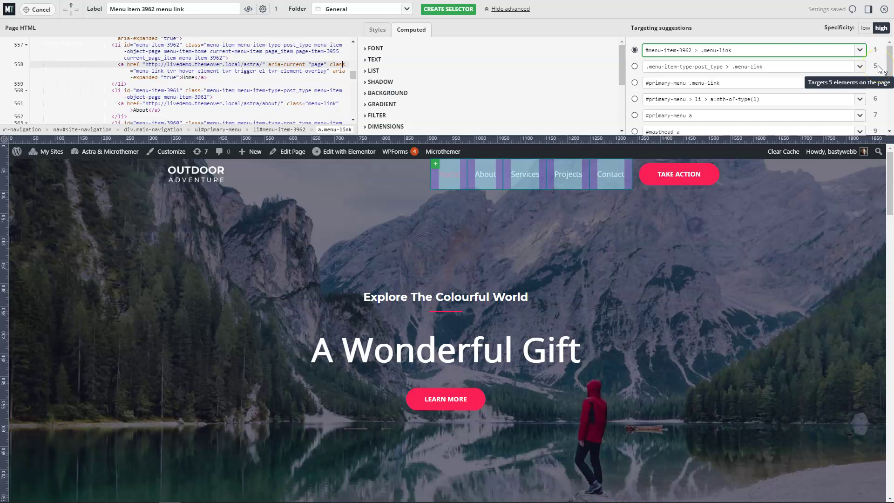
Choose the alternative selector .current-menu-item .menu-link for the targeted Home link and create it.
{"action": "left_click", "coordinate": [876, 50]}
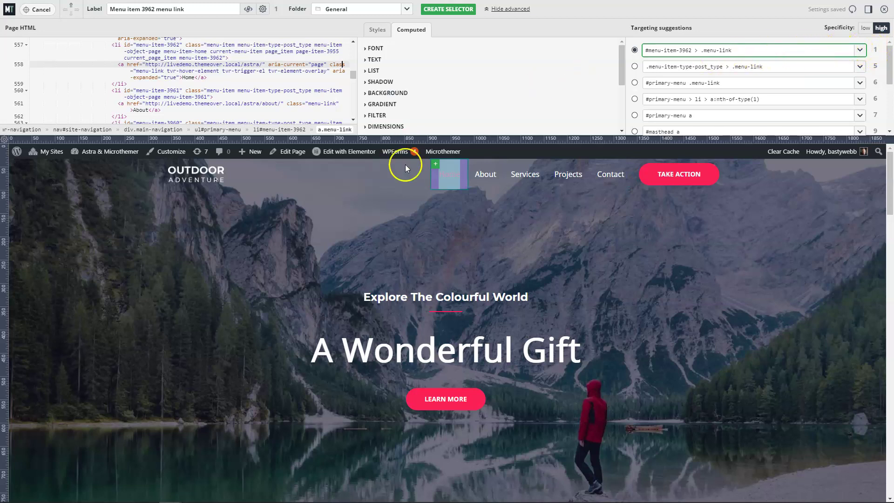
{"action": "left_click", "coordinate": [860, 50]}
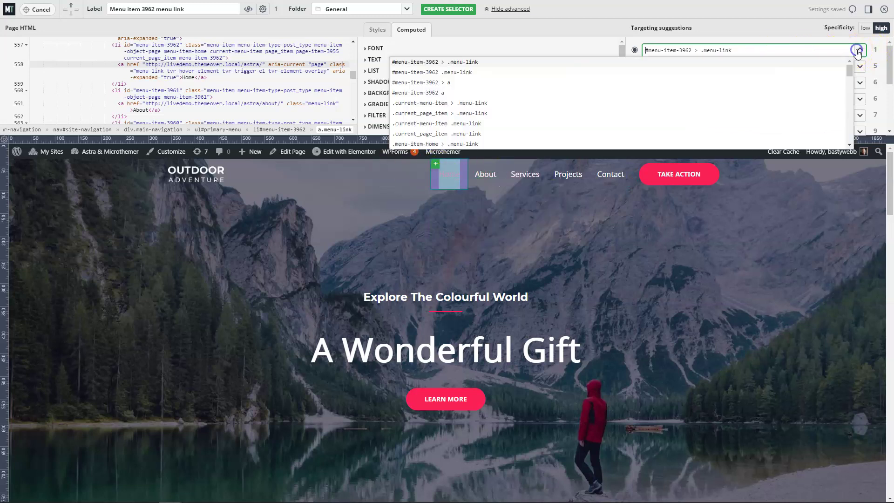
{"action": "left_click", "coordinate": [418, 124]}
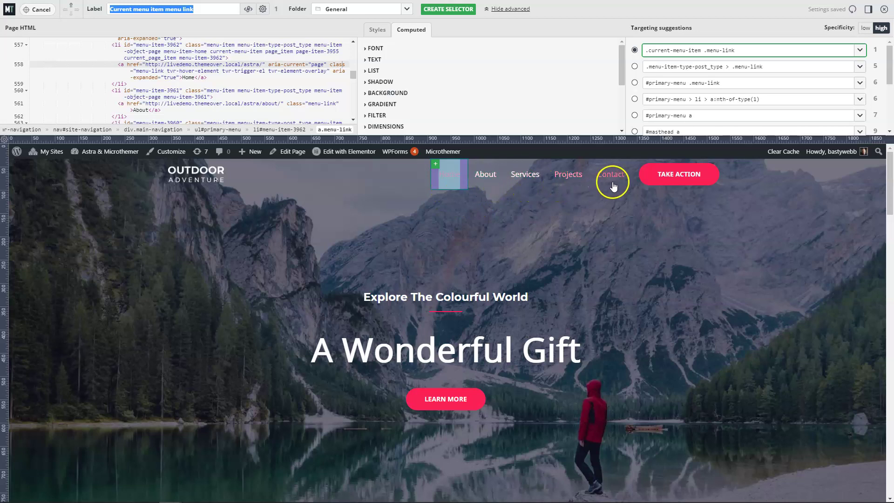
{"action": "left_click", "coordinate": [455, 9]}
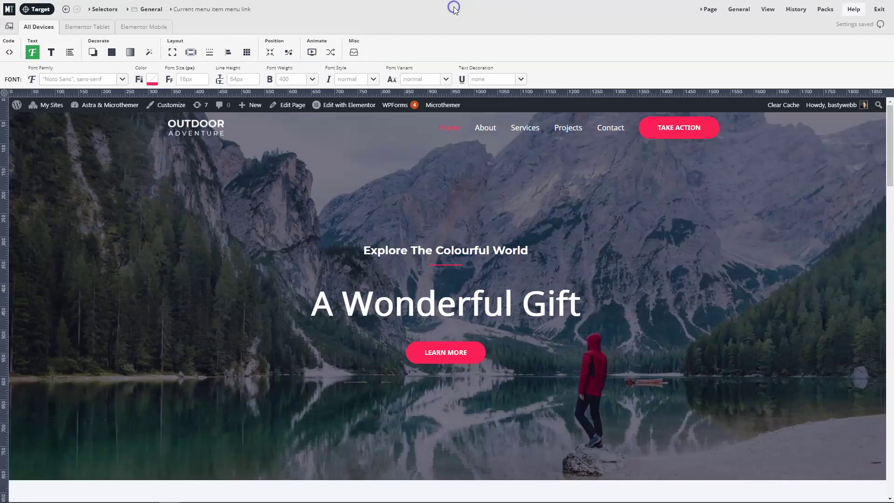
Set the current menu item link's font color to light pink #f7ccd7 and its font weight to bold.
{"action": "left_click", "coordinate": [154, 81]}
{"action": "left_click_drag", "start_coordinate": [230, 10], "coordinate": [186, 10]}
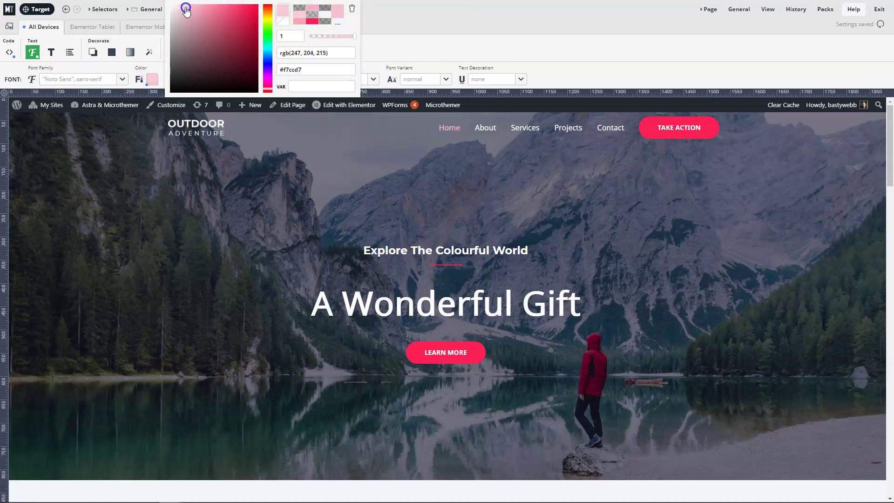
{"action": "left_click", "coordinate": [481, 42]}
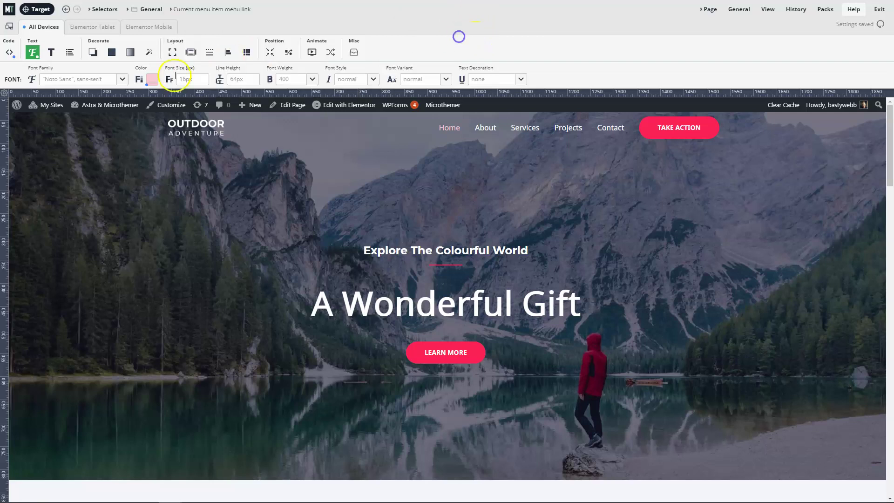
{"action": "left_click", "coordinate": [307, 78]}
{"action": "left_click", "coordinate": [293, 102]}
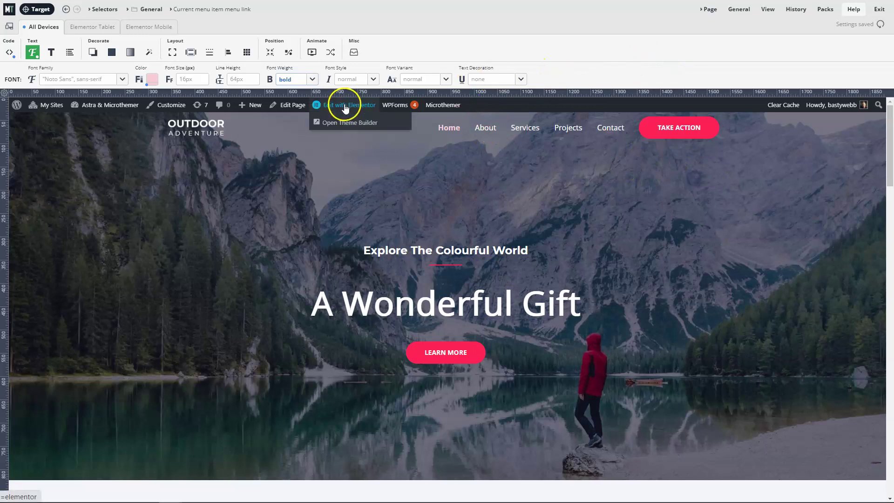
Enable Elementor alongside the styling tools and extend the "Upcoming Events" heading's text to "Upcoming Events Hurray".
{"action": "left_click", "coordinate": [768, 9]}
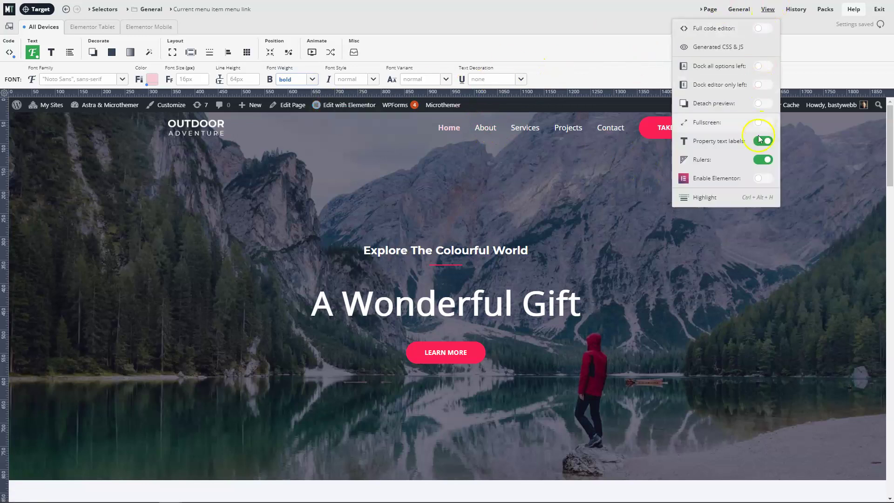
{"action": "left_click", "coordinate": [763, 177]}
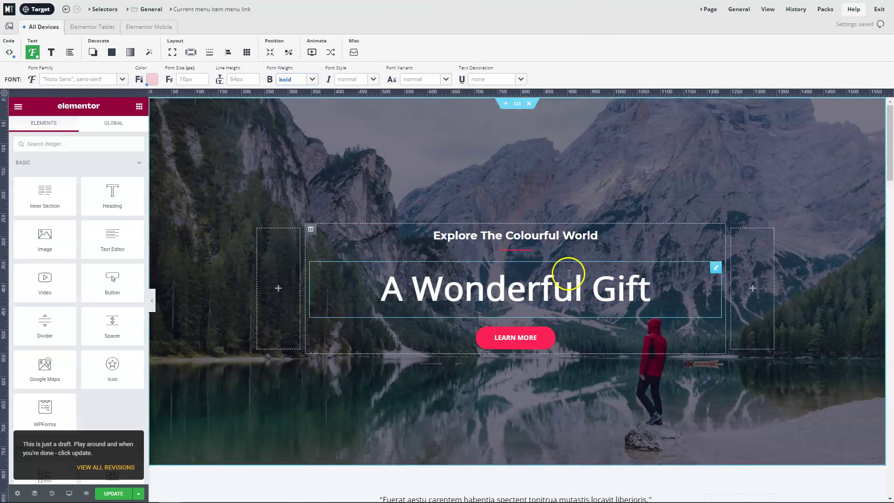
{"action": "scroll", "coordinate": [568, 275], "scroll_direction": "down", "scroll_amount": 8}
{"action": "left_click", "coordinate": [619, 276]}
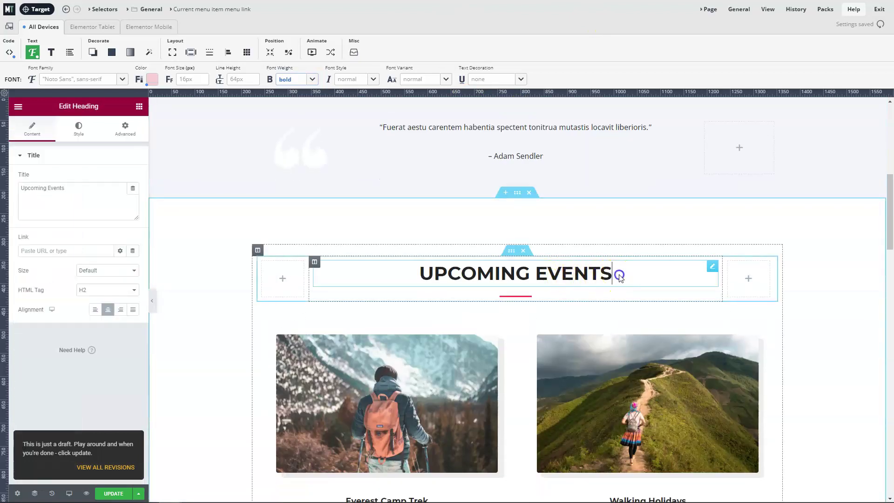
{"action": "type", "text": "Hurra"}
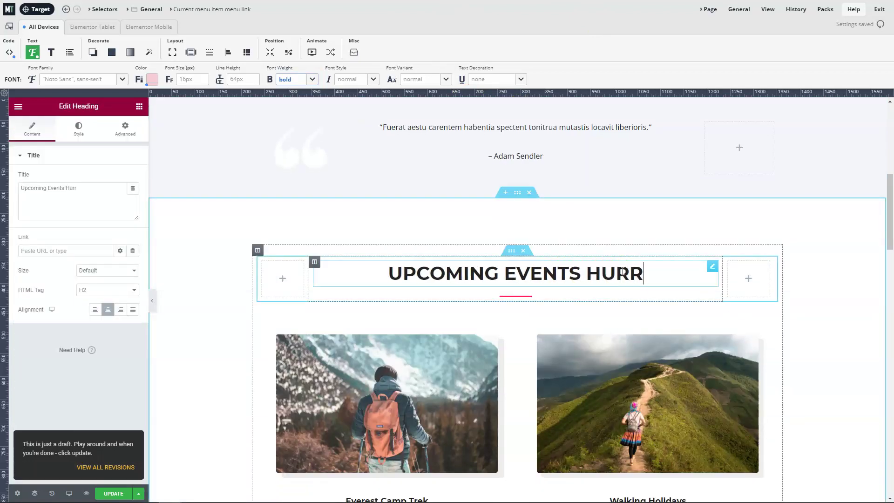
{"action": "type", "text": "y"}
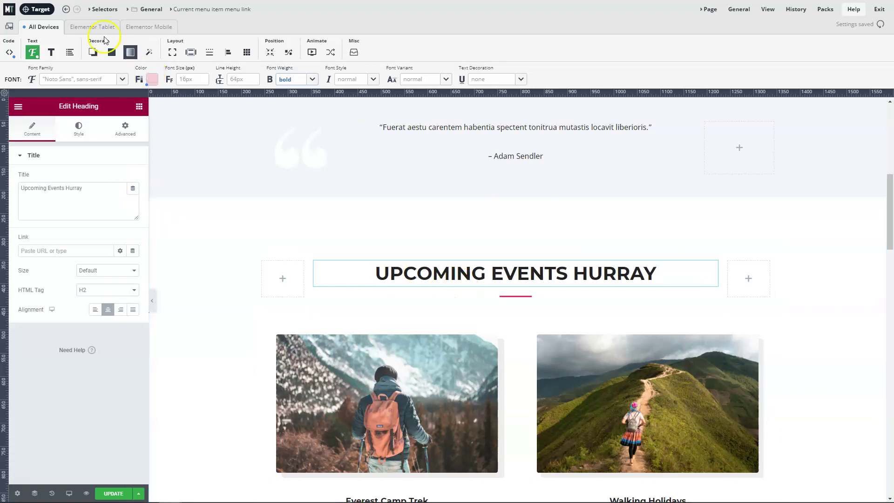
Create the selector .elementor-element-e5e7443 .elementor-heading-title for the Upcoming Events heading and set its font style to italic.
{"action": "left_click", "coordinate": [37, 8]}
{"action": "left_click", "coordinate": [461, 320]}
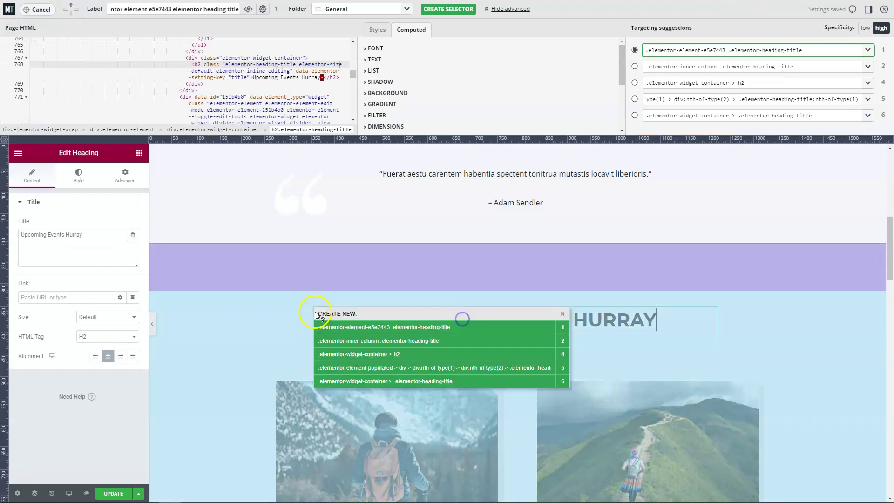
{"action": "left_click", "coordinate": [336, 327]}
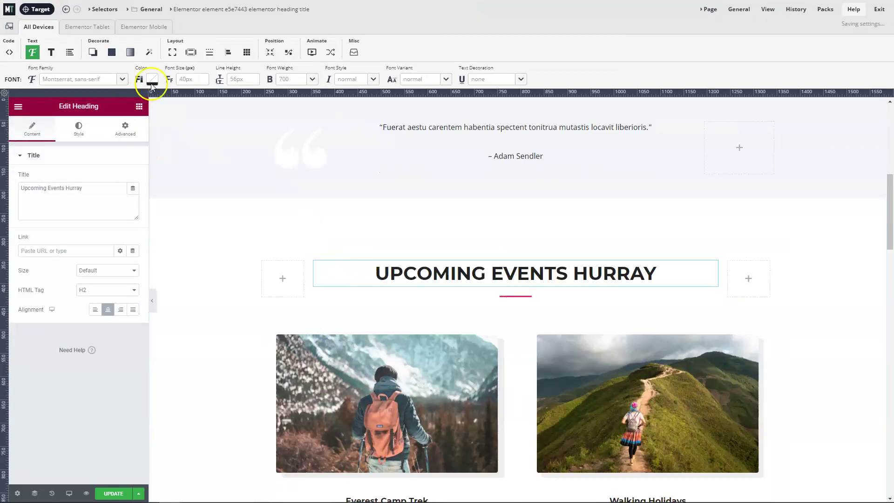
{"action": "left_click", "coordinate": [349, 82]}
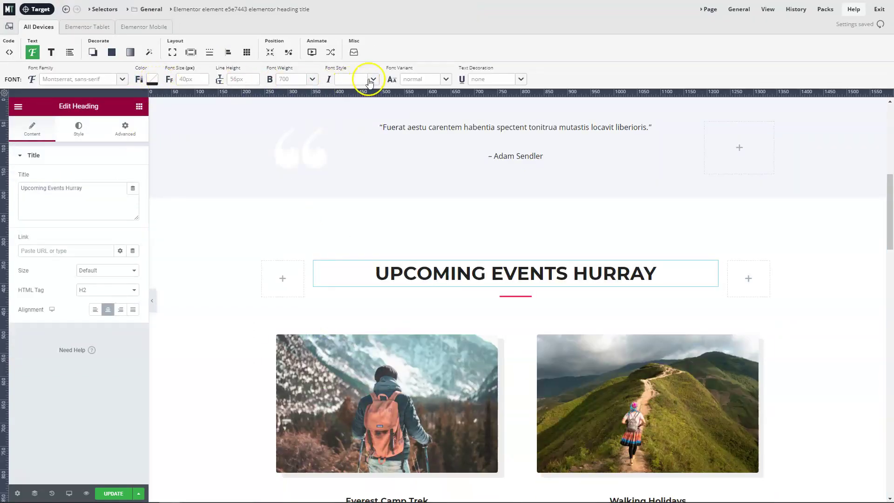
{"action": "left_click", "coordinate": [371, 80]}
{"action": "left_click", "coordinate": [346, 100]}
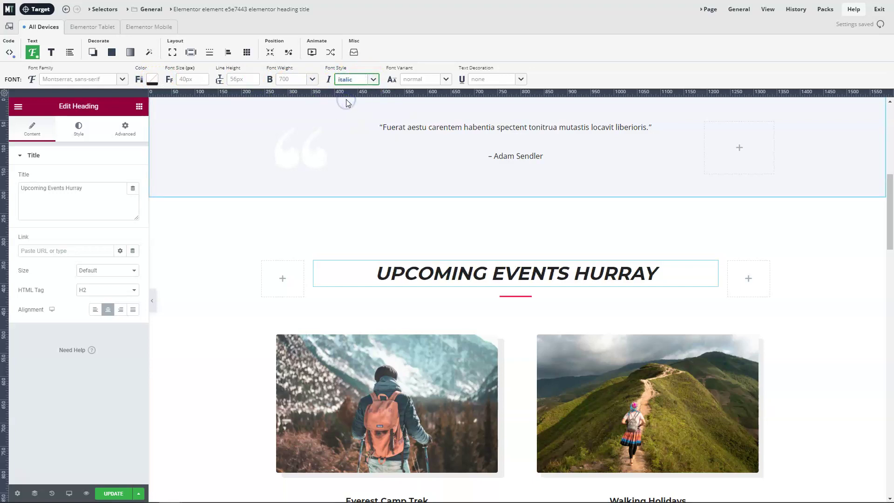
Open the style settings of the Everest Camp Trek image in Elementor and set its box shadow's horizontal offset to 12.
{"action": "scroll", "coordinate": [560, 199], "scroll_direction": "down", "scroll_amount": 3}
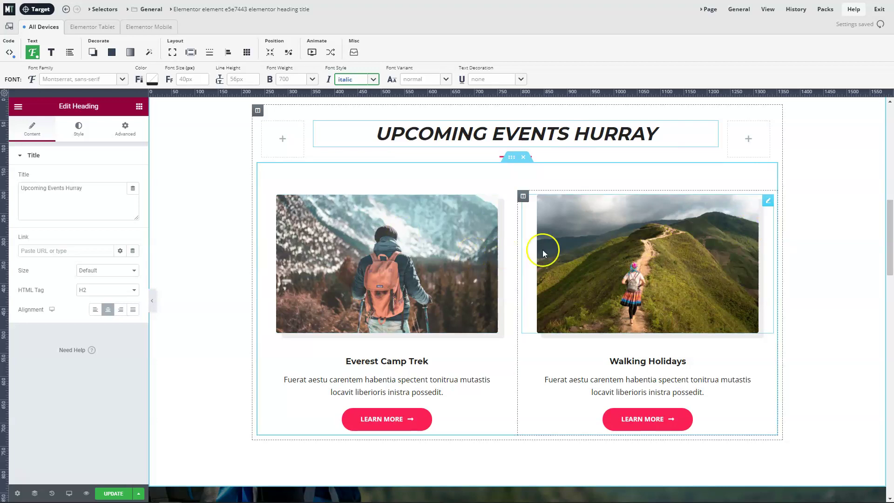
{"action": "left_click", "coordinate": [413, 248]}
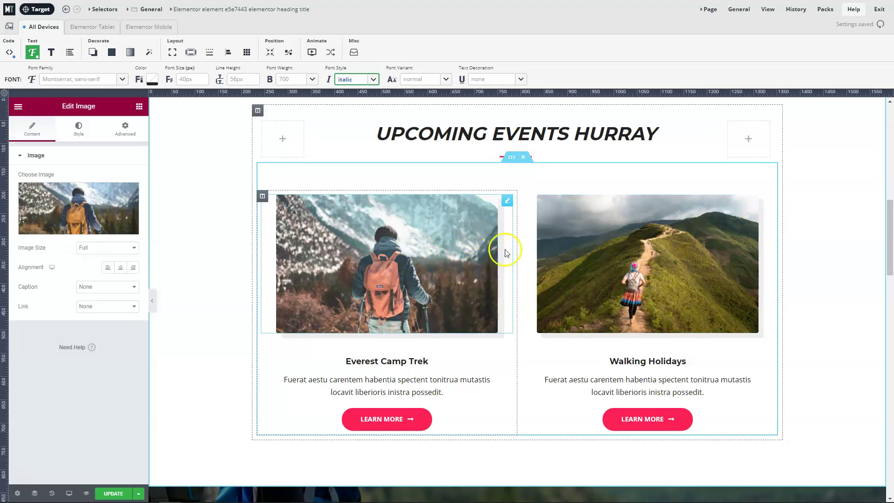
{"action": "left_click", "coordinate": [78, 129]}
{"action": "scroll", "coordinate": [80, 368], "scroll_direction": "down", "scroll_amount": 1}
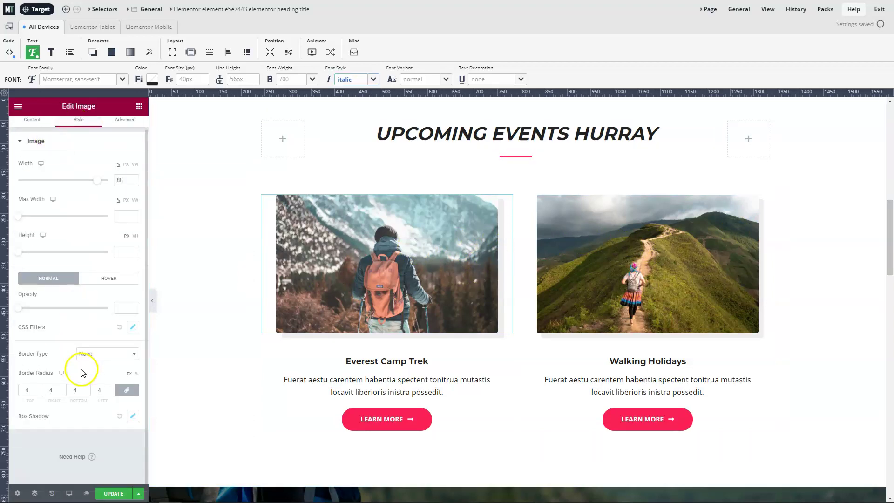
{"action": "left_click", "coordinate": [133, 417]}
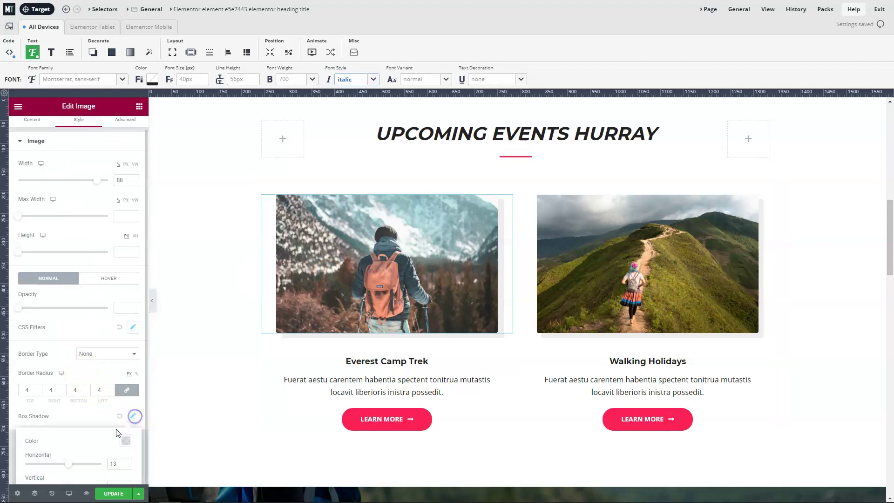
{"action": "left_click_drag", "start_coordinate": [68, 467], "coordinate": [70, 470]}
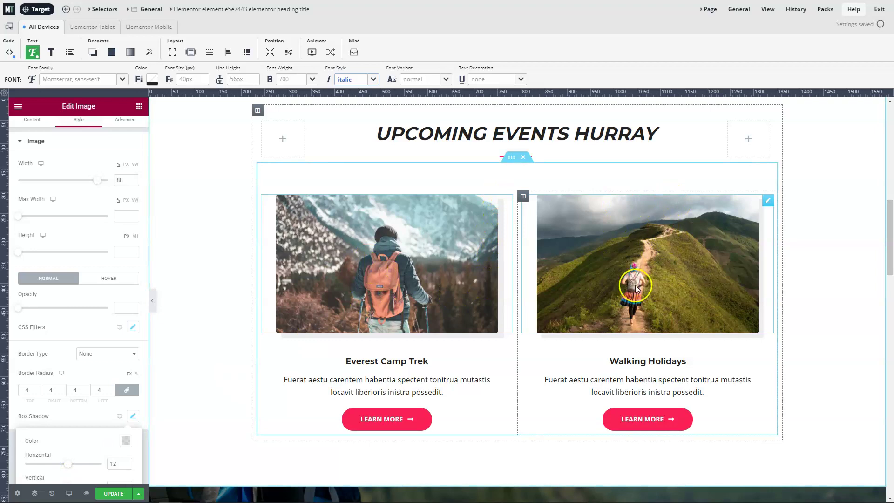
Target the Everest Camp Trek image and create the selector .elementor-element-5415cda .attachment-full to cover both event images.
{"action": "left_click", "coordinate": [41, 9]}
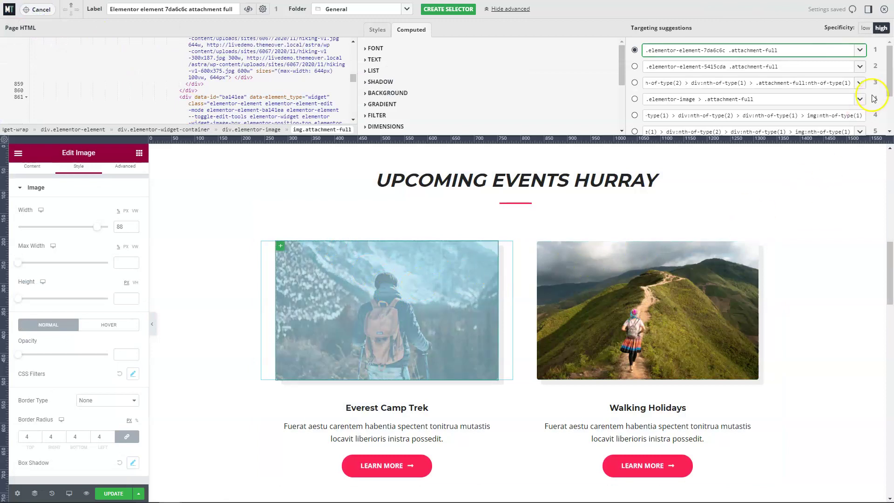
{"action": "mouse_move", "coordinate": [876, 69]}
{"action": "left_click", "coordinate": [635, 67]}
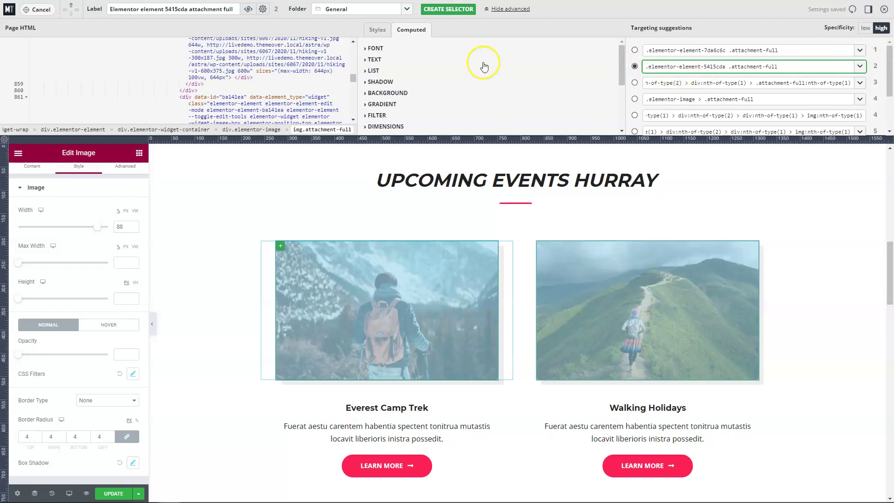
{"action": "left_click", "coordinate": [462, 13]}
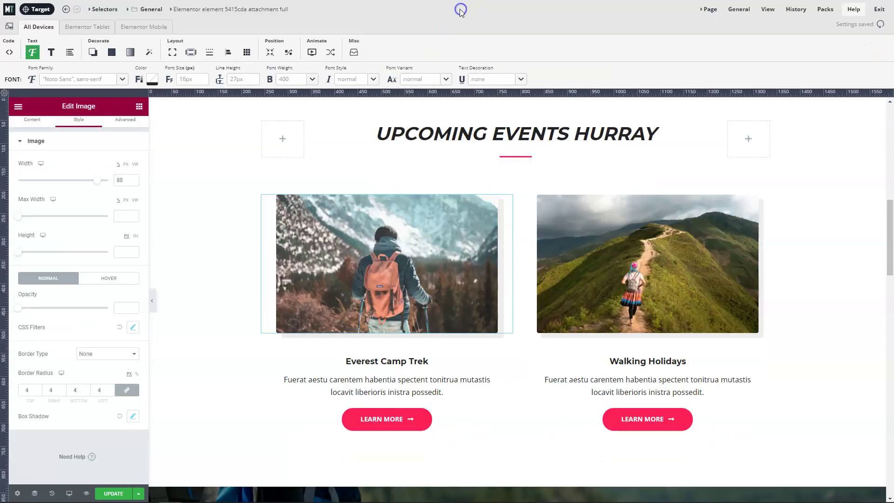
Give both event images a box shadow with a 20 px blur and color #222222 at 0.44 opacity.
{"action": "left_click", "coordinate": [92, 52]}
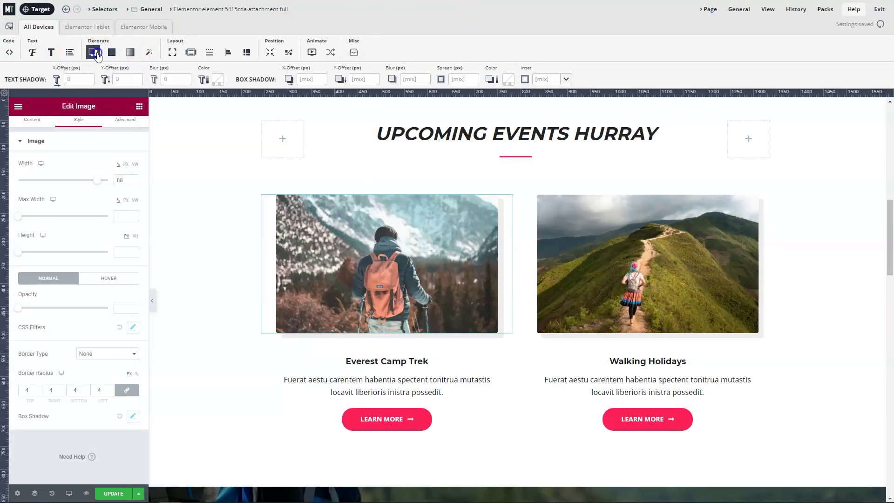
{"action": "left_click", "coordinate": [425, 80]}
{"action": "type", "text": "2"}
{"action": "left_click_drag", "start_coordinate": [449, 91], "coordinate": [427, 92]}
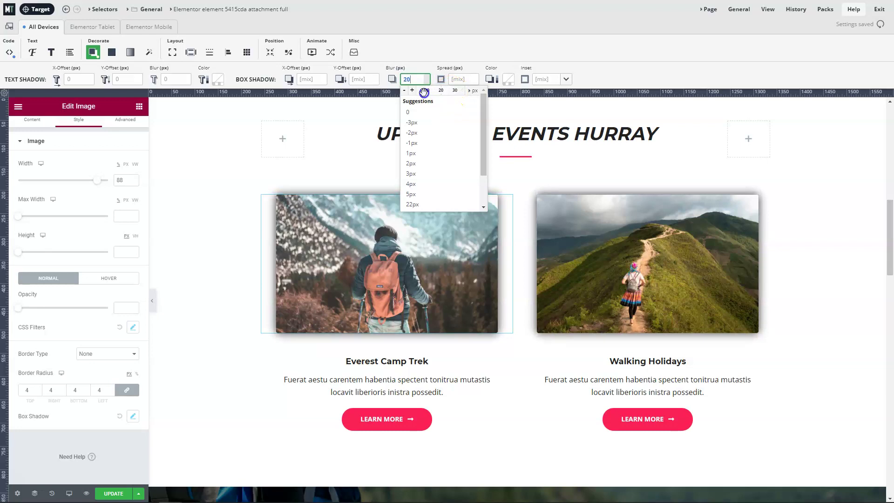
{"action": "left_click", "coordinate": [509, 80]}
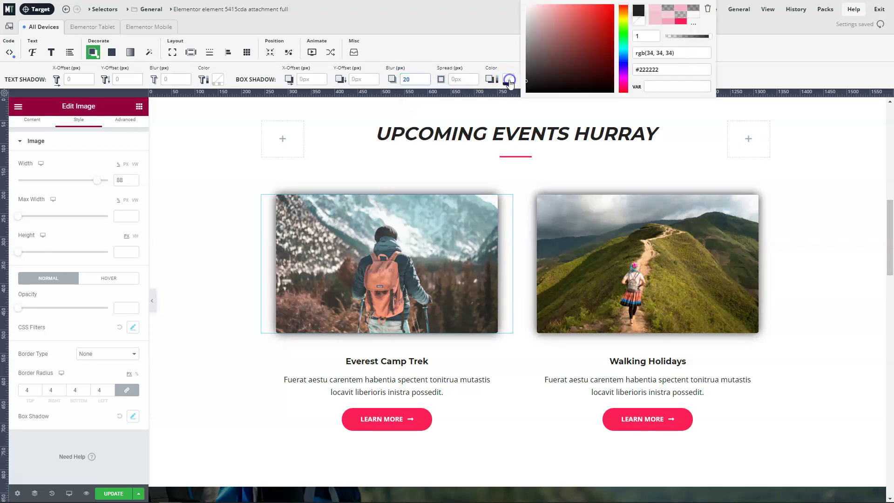
{"action": "left_click_drag", "start_coordinate": [711, 40], "coordinate": [692, 41]}
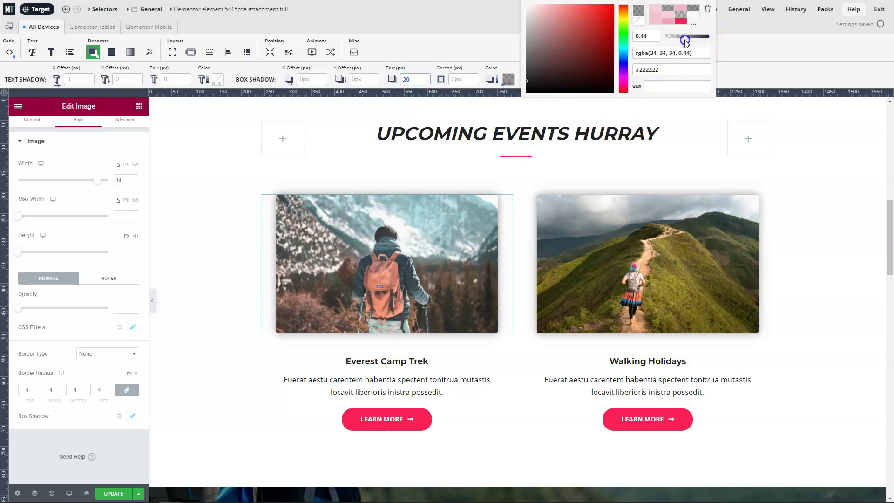
{"action": "left_click", "coordinate": [785, 44]}
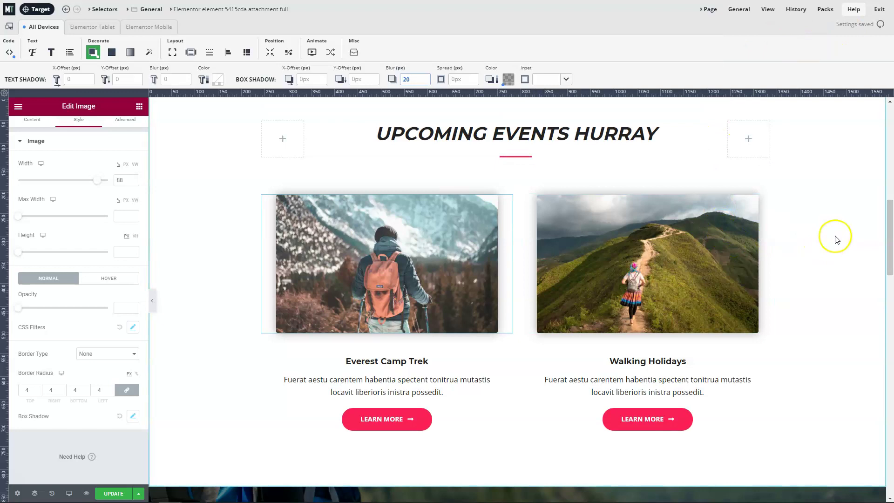
Select the inner section holding the Upcoming Tours & Destination text and images, and show its column structure options.
{"action": "scroll", "coordinate": [836, 236], "scroll_direction": "down", "scroll_amount": 12}
{"action": "scroll", "coordinate": [839, 238], "scroll_direction": "up", "scroll_amount": 2}
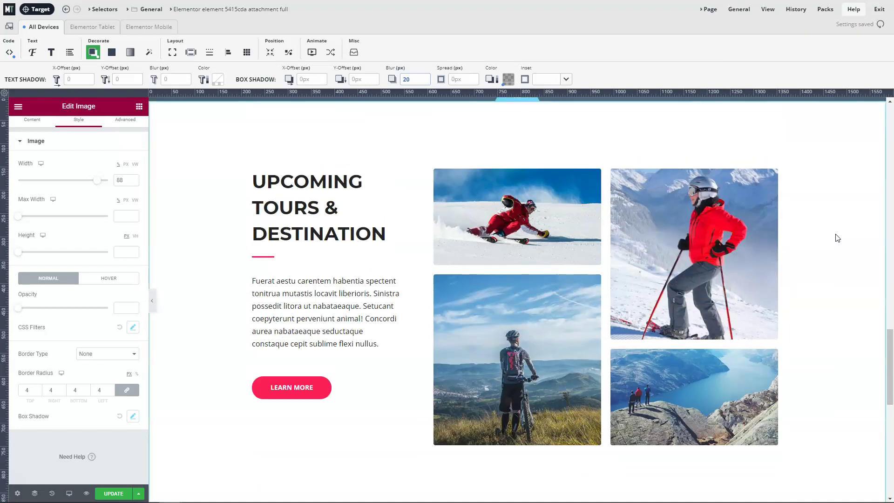
{"action": "scroll", "coordinate": [838, 238], "scroll_direction": "down", "scroll_amount": 1}
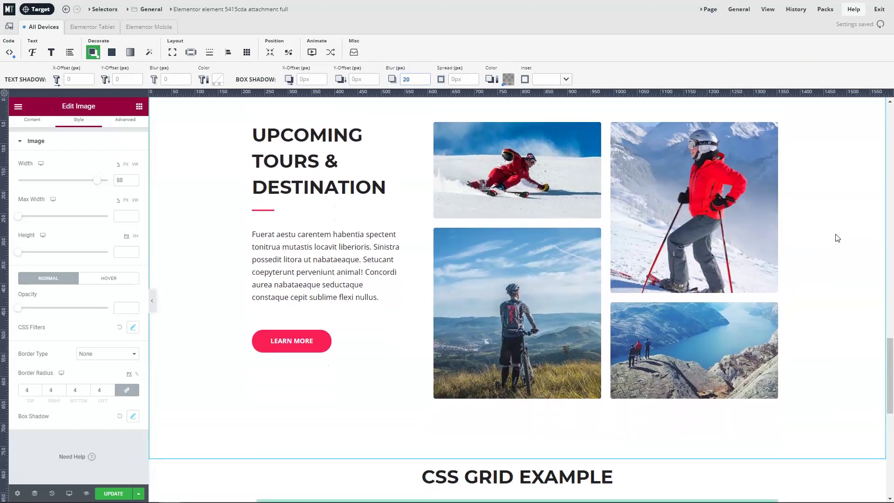
{"action": "left_click", "coordinate": [494, 175]}
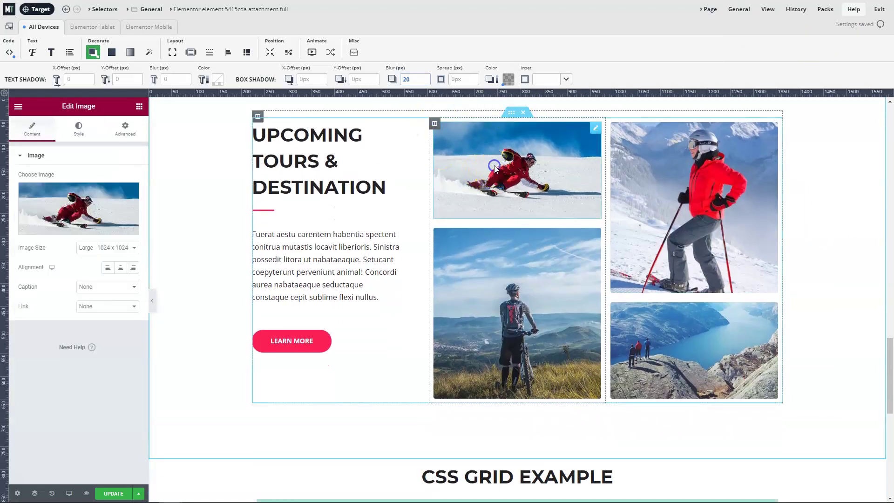
{"action": "left_click", "coordinate": [510, 114]}
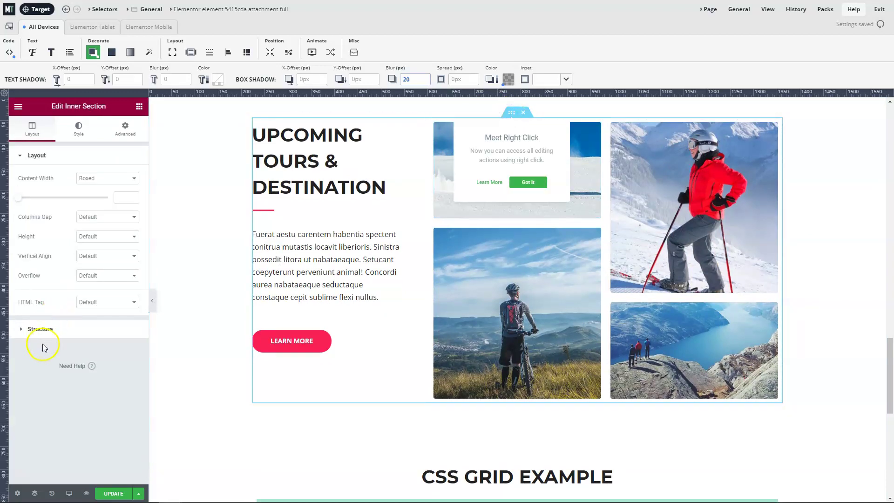
{"action": "left_click", "coordinate": [40, 327]}
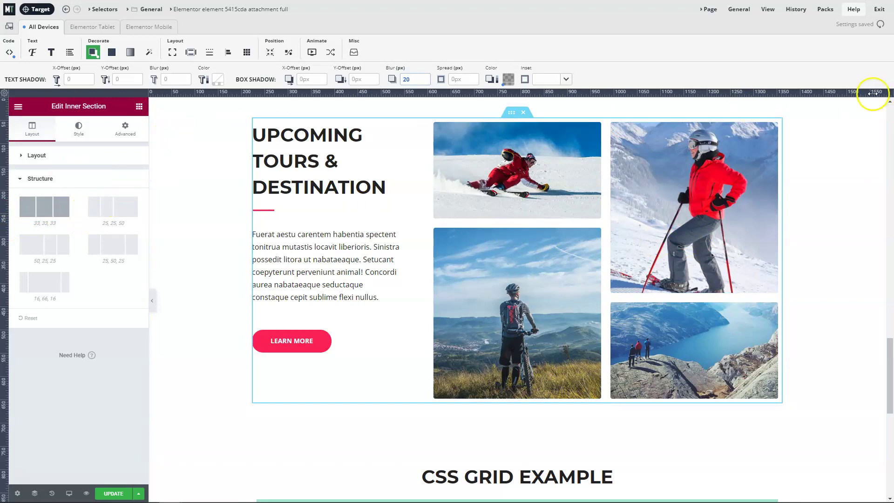
Narrow the page preview to 728 px wide to check the responsive layout.
{"action": "left_click_drag", "start_coordinate": [859, 91], "coordinate": [478, 92]}
{"action": "scroll", "coordinate": [423, 149], "scroll_direction": "up", "scroll_amount": 6}
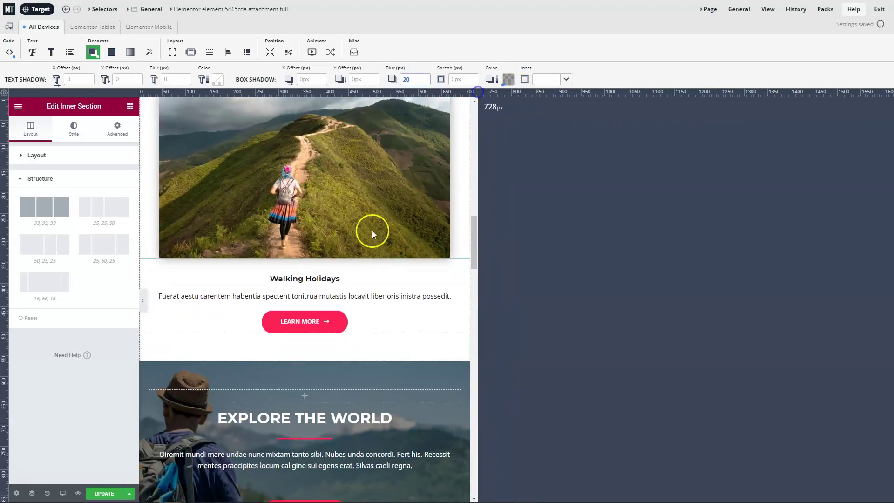
Switch to the Elementor Tablet breakpoint for the Upcoming Tours & Destination section and show the grid properties.
{"action": "scroll", "coordinate": [375, 230], "scroll_direction": "up", "scroll_amount": 5}
{"action": "scroll", "coordinate": [379, 233], "scroll_direction": "down", "scroll_amount": 6}
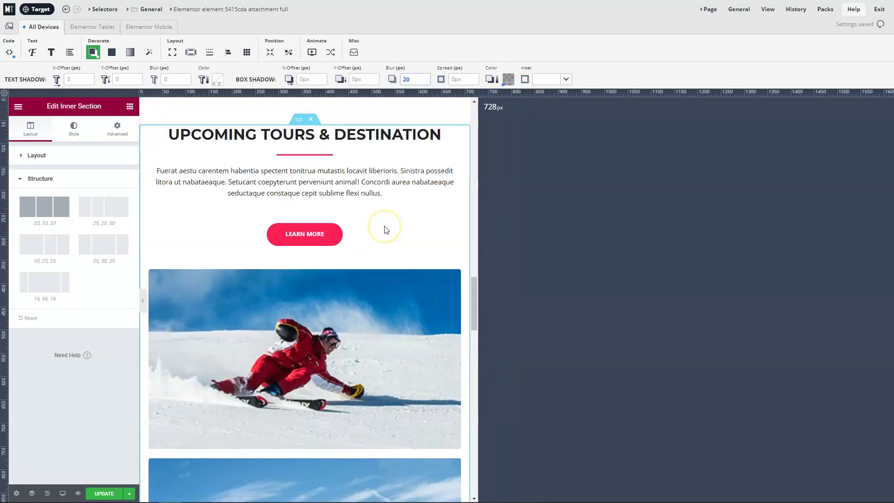
{"action": "scroll", "coordinate": [386, 230], "scroll_direction": "up", "scroll_amount": 5}
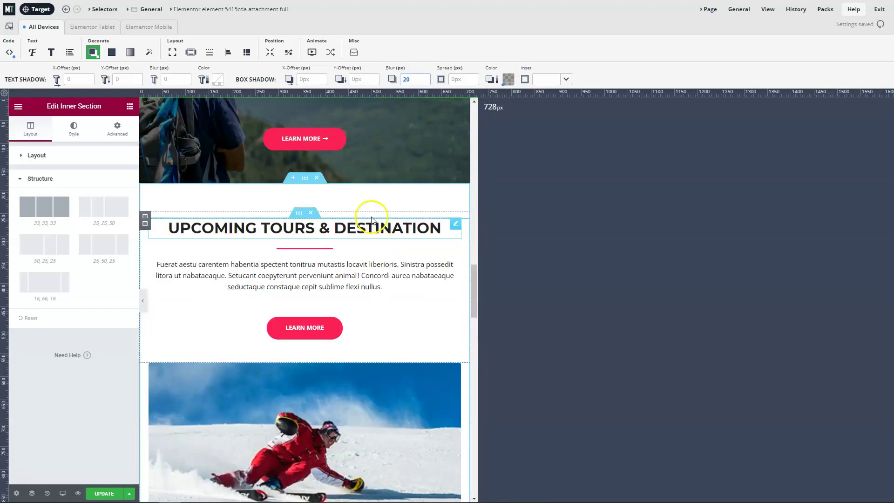
{"action": "left_click", "coordinate": [84, 28]}
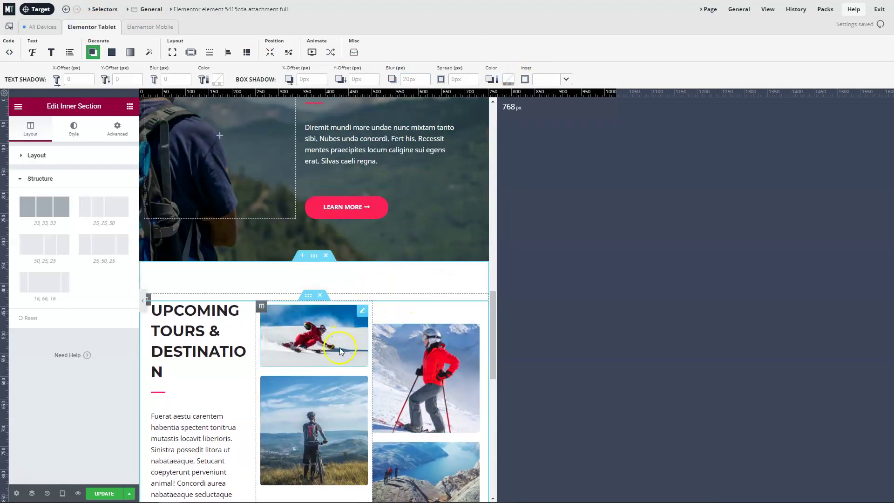
{"action": "scroll", "coordinate": [352, 326], "scroll_direction": "down", "scroll_amount": 2}
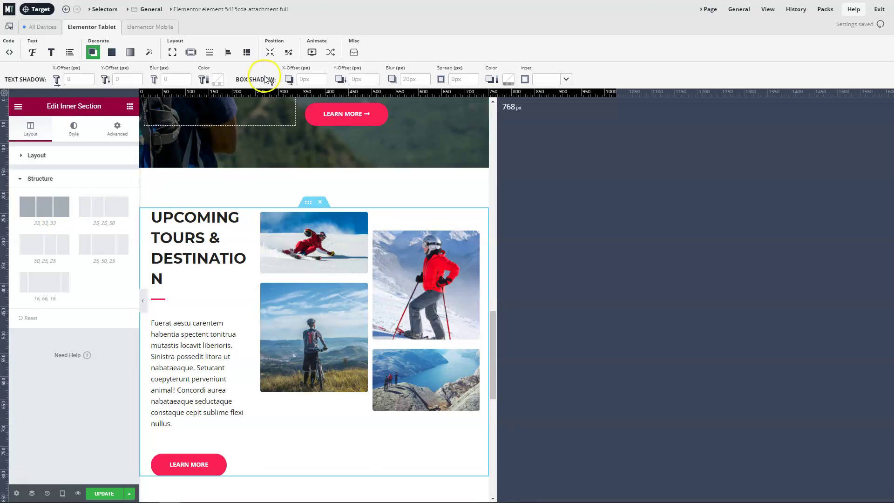
{"action": "left_click", "coordinate": [247, 54]}
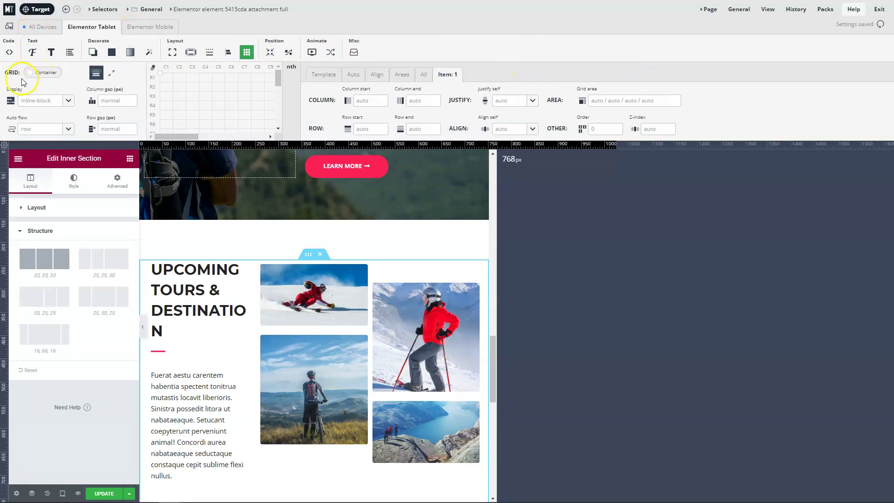
Target the row around the Upcoming Tours & Destination text and images and create the selector .elementor-element-2decc38 .elementor-row.
{"action": "left_click", "coordinate": [37, 9]}
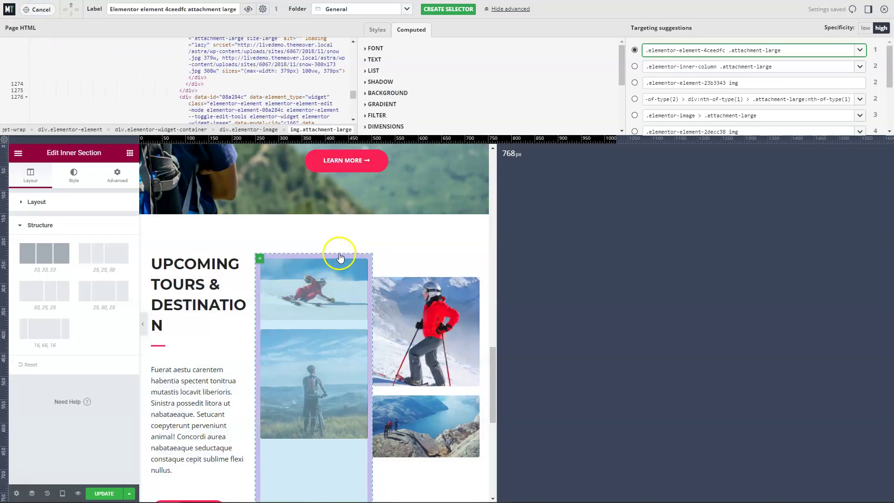
{"action": "left_click", "coordinate": [340, 254]}
{"action": "left_click", "coordinate": [339, 260]}
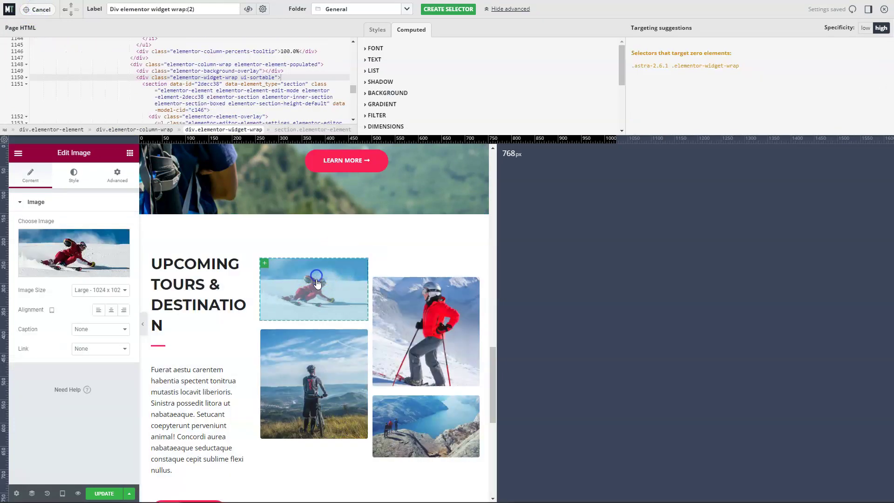
{"action": "left_click", "coordinate": [214, 280]}
{"action": "left_click", "coordinate": [125, 133]}
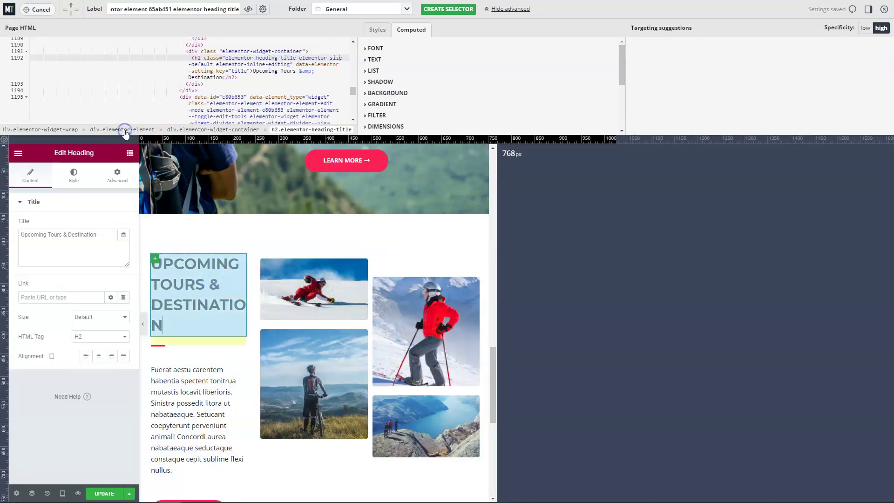
{"action": "left_click", "coordinate": [97, 132]}
{"action": "left_click", "coordinate": [95, 133]}
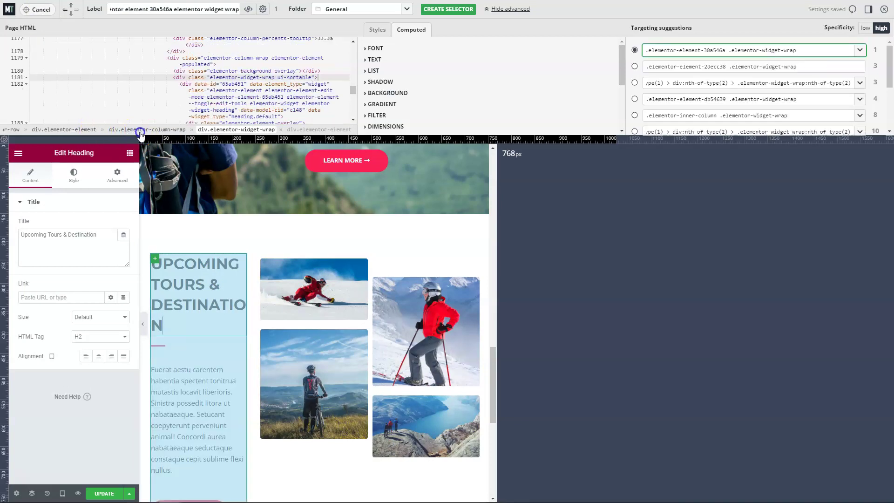
{"action": "left_click", "coordinate": [92, 133]}
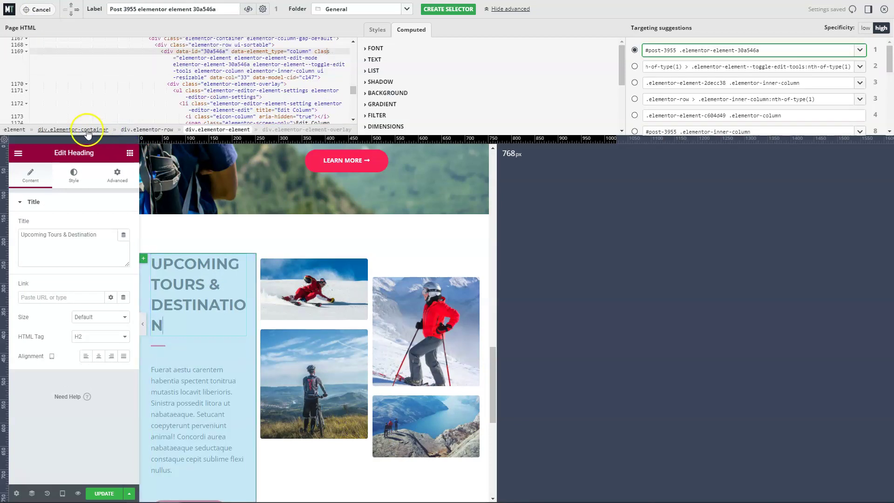
{"action": "left_click", "coordinate": [145, 131]}
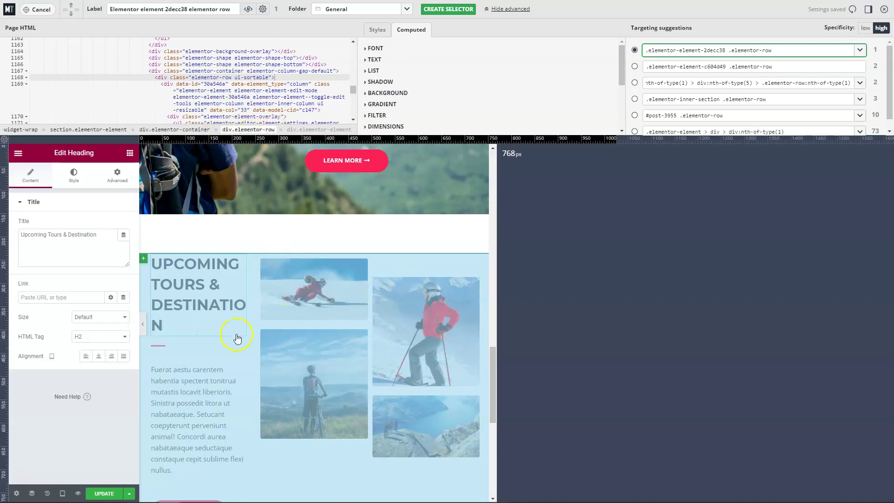
{"action": "left_click", "coordinate": [449, 10]}
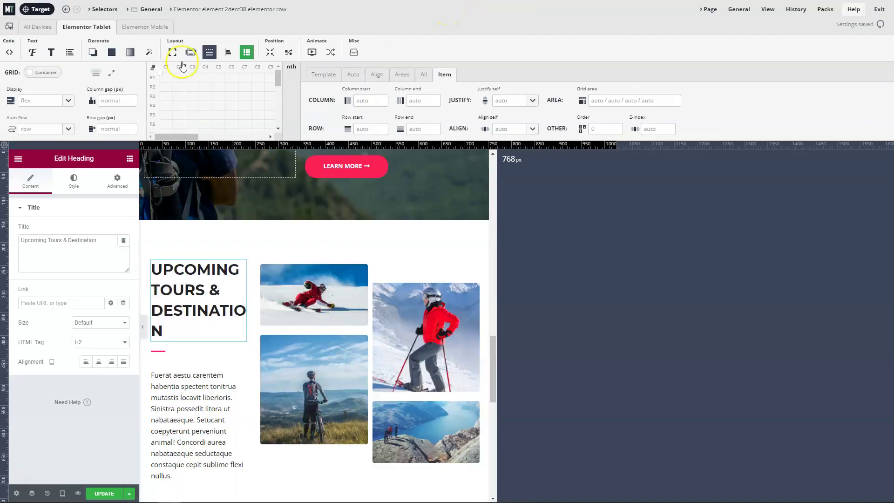
Set the row's display to grid for the Elementor Tablet breakpoint and check how its columns stack.
{"action": "left_click", "coordinate": [69, 100]}
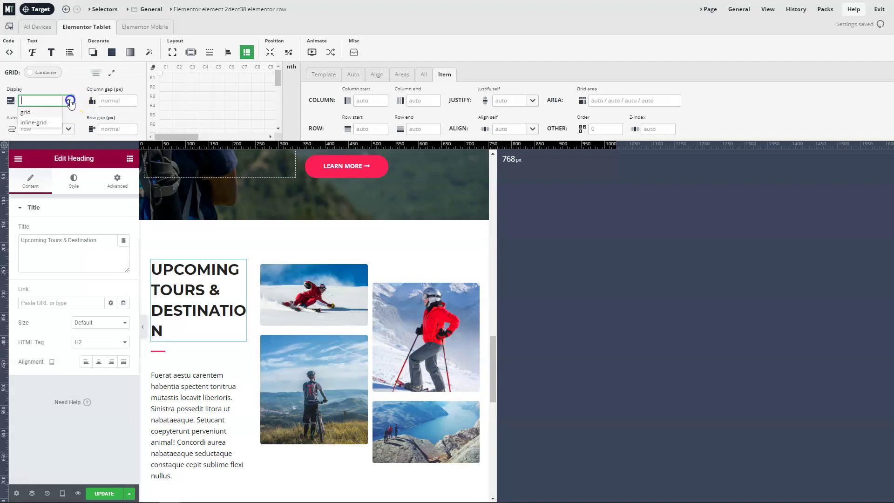
{"action": "left_click", "coordinate": [44, 115]}
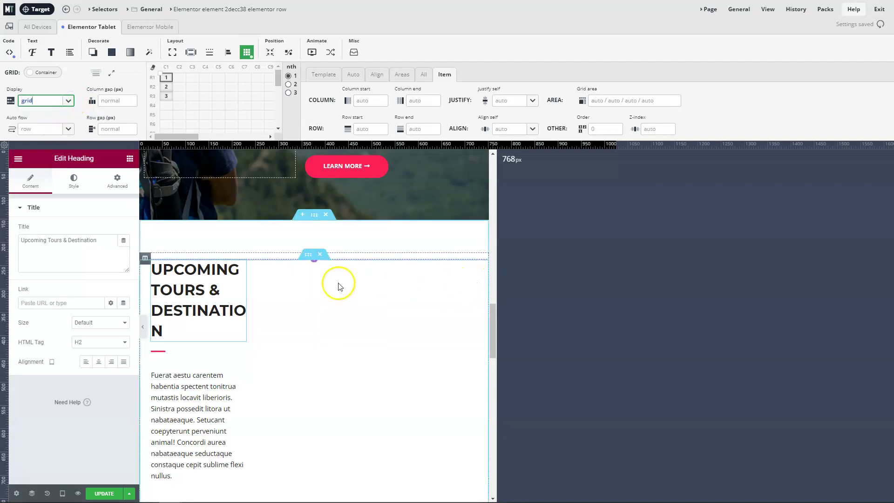
{"action": "scroll", "coordinate": [335, 283], "scroll_direction": "down", "scroll_amount": 5}
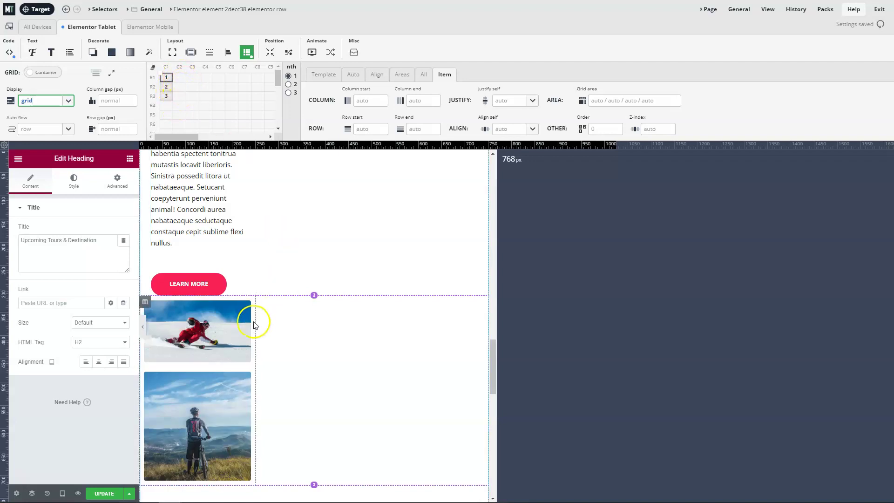
{"action": "scroll", "coordinate": [327, 309], "scroll_direction": "down", "scroll_amount": 6}
{"action": "scroll", "coordinate": [348, 313], "scroll_direction": "up", "scroll_amount": 5}
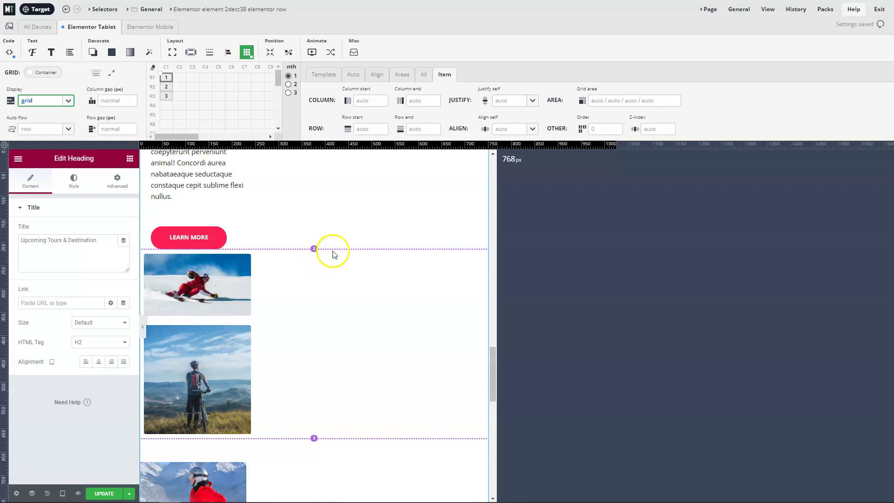
Set the width of all the row's grid items to 100% at the tablet breakpoint.
{"action": "left_click", "coordinate": [425, 75]}
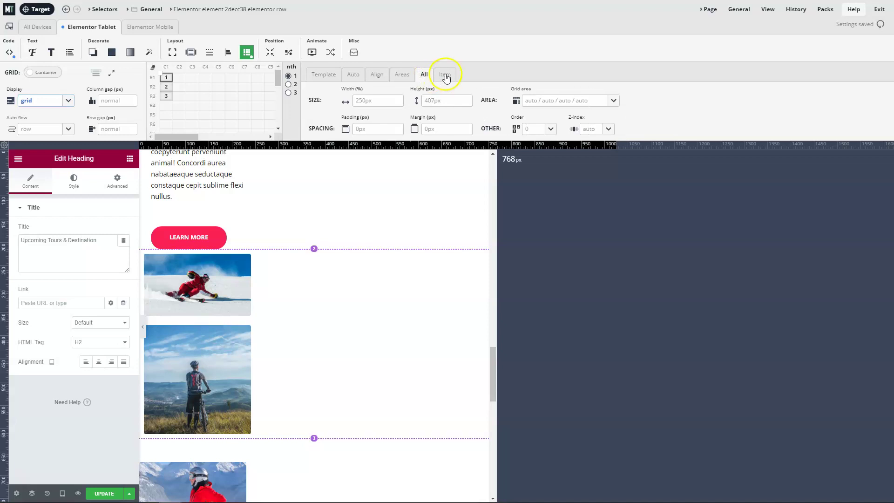
{"action": "left_click", "coordinate": [444, 102]}
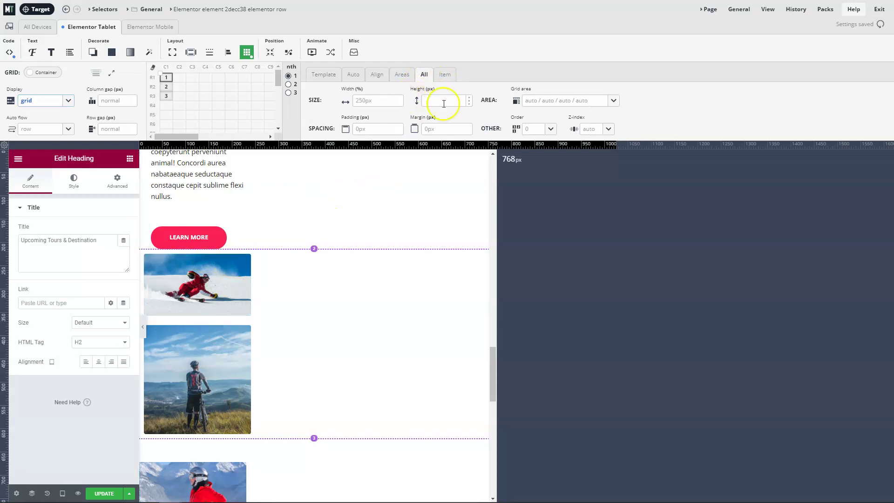
{"action": "left_click", "coordinate": [399, 108]}
{"action": "left_click", "coordinate": [382, 191]}
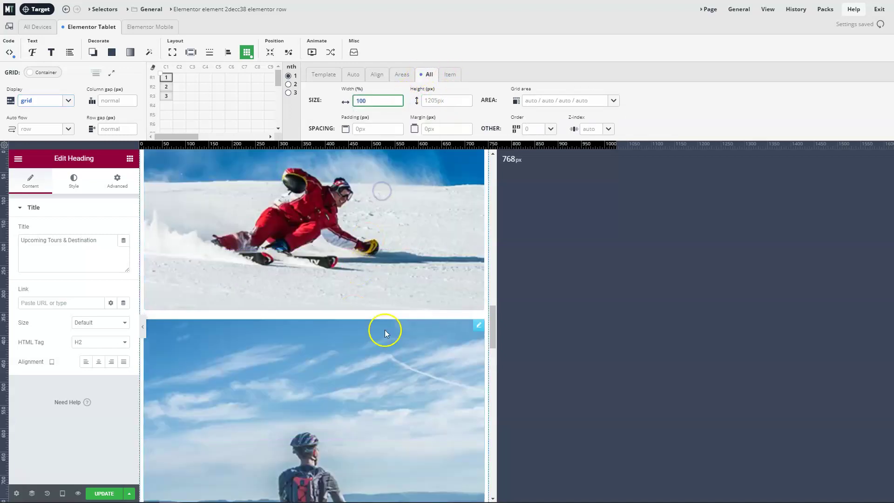
{"action": "scroll", "coordinate": [385, 333], "scroll_direction": "up", "scroll_amount": 4}
{"action": "scroll", "coordinate": [371, 269], "scroll_direction": "down", "scroll_amount": 1}
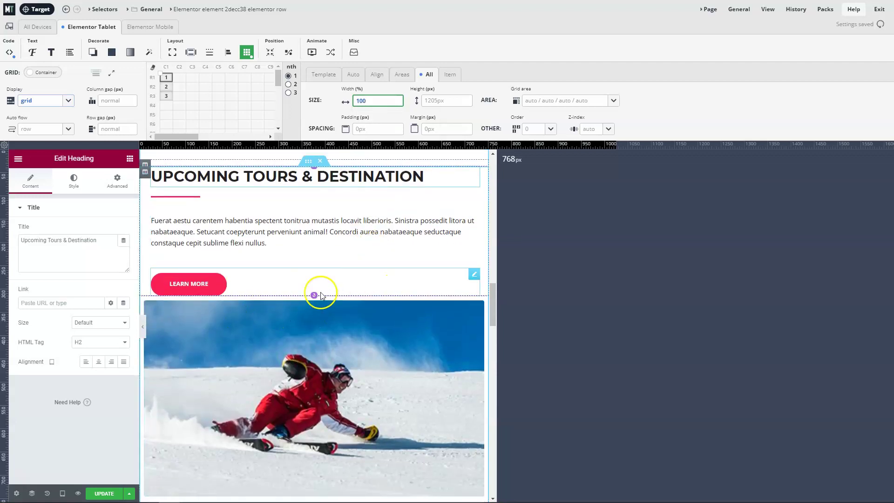
Arrange the tablet grid in two columns and two rows, with the text item spanning both columns above the two image items.
{"action": "left_click_drag", "start_coordinate": [158, 73], "coordinate": [199, 81]}
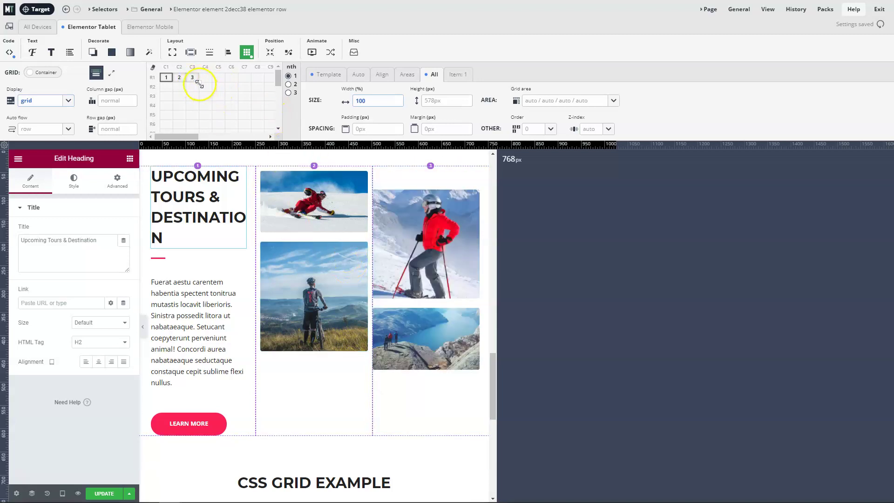
{"action": "left_click_drag", "start_coordinate": [195, 91], "coordinate": [187, 92]}
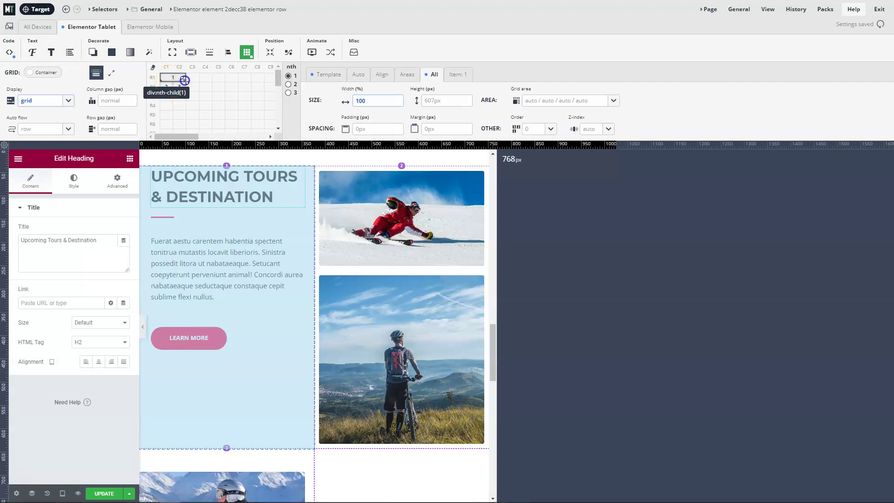
{"action": "left_click_drag", "start_coordinate": [185, 80], "coordinate": [186, 80]}
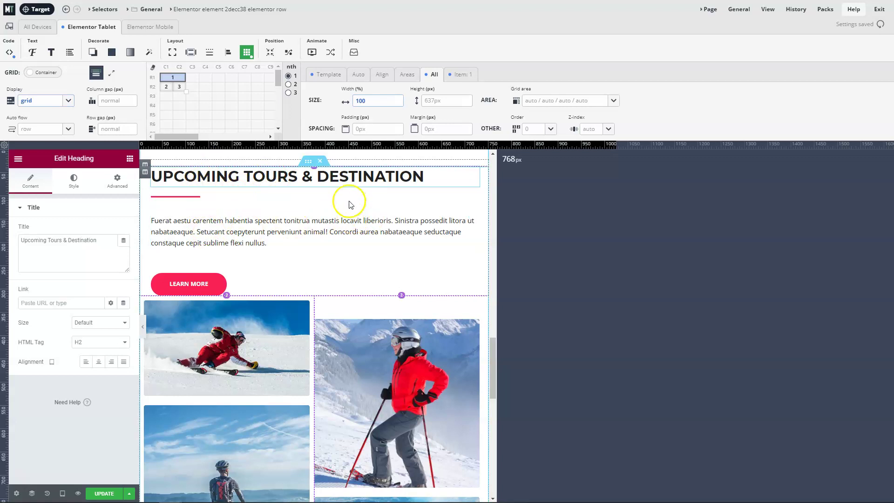
{"action": "scroll", "coordinate": [286, 237], "scroll_direction": "down", "scroll_amount": 2}
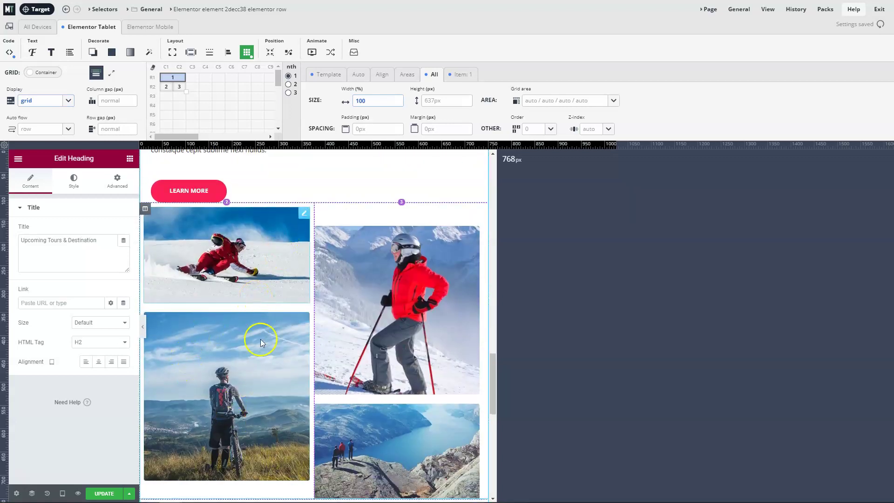
{"action": "scroll", "coordinate": [396, 373], "scroll_direction": "down", "scroll_amount": 1}
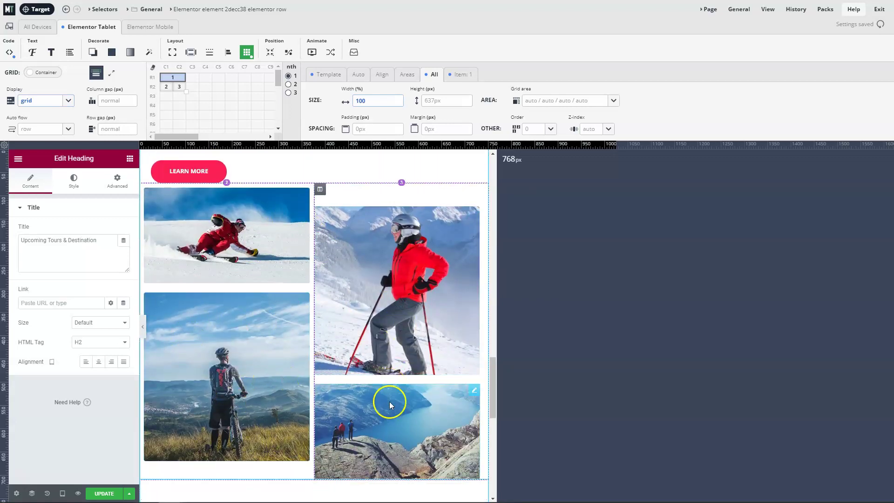
{"action": "scroll", "coordinate": [393, 313], "scroll_direction": "up", "scroll_amount": 3}
{"action": "scroll", "coordinate": [401, 304], "scroll_direction": "up", "scroll_amount": 3}
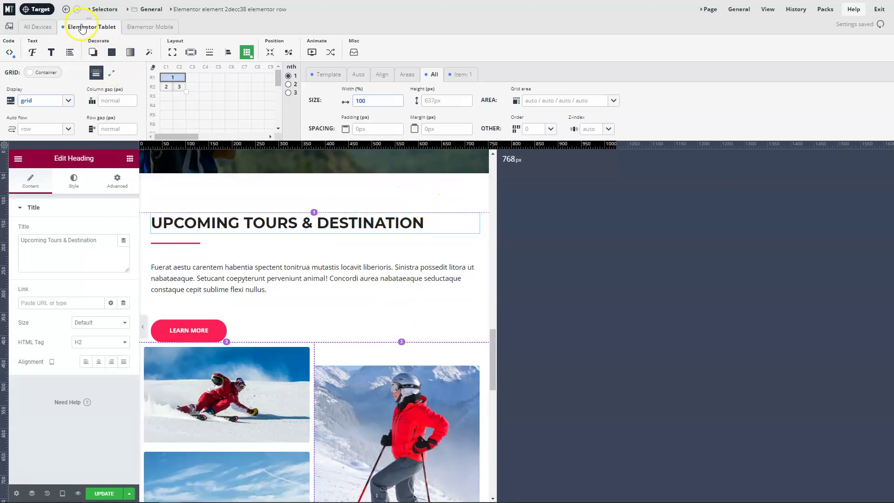
Switch to the Elementor Mobile breakpoint and reduce the row's grid template to a single column.
{"action": "left_click", "coordinate": [142, 28]}
{"action": "scroll", "coordinate": [236, 254], "scroll_direction": "down", "scroll_amount": 5}
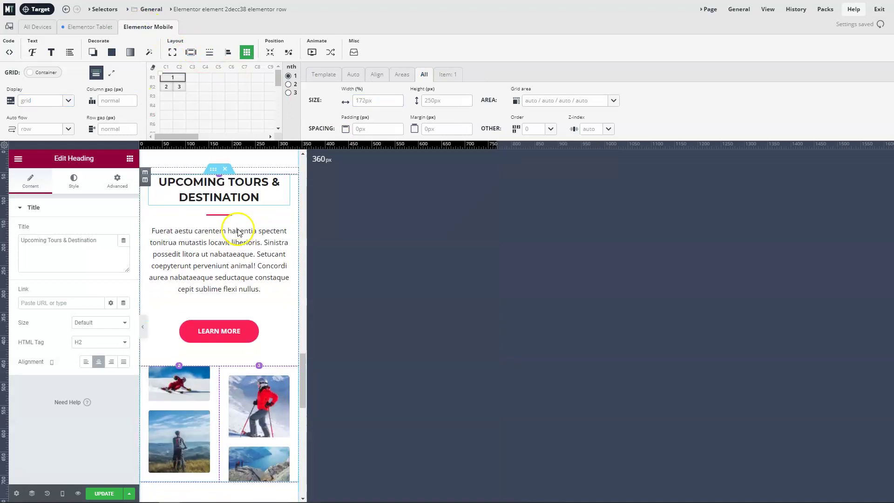
{"action": "scroll", "coordinate": [239, 232], "scroll_direction": "down", "scroll_amount": 2}
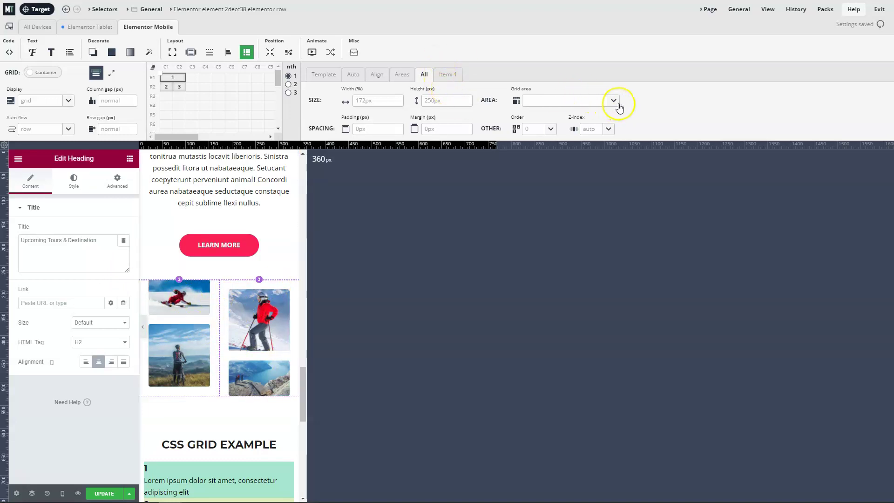
{"action": "left_click", "coordinate": [171, 75]}
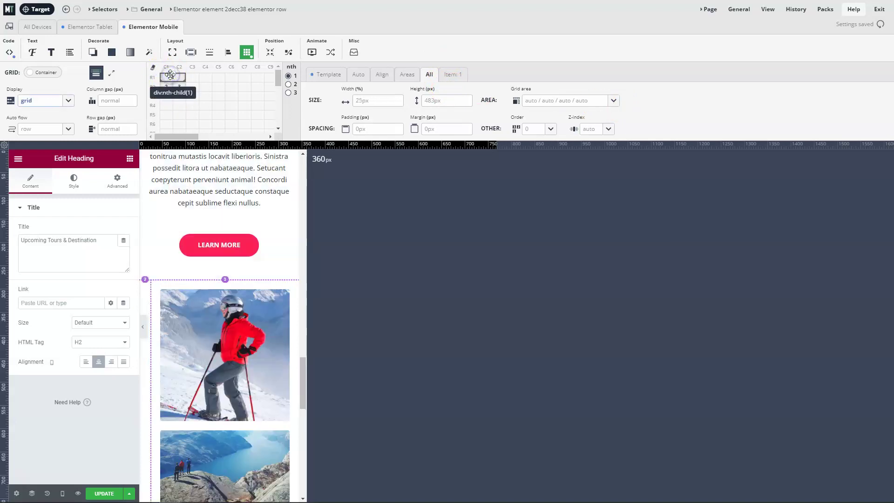
{"action": "scroll", "coordinate": [226, 259], "scroll_direction": "up", "scroll_amount": 2}
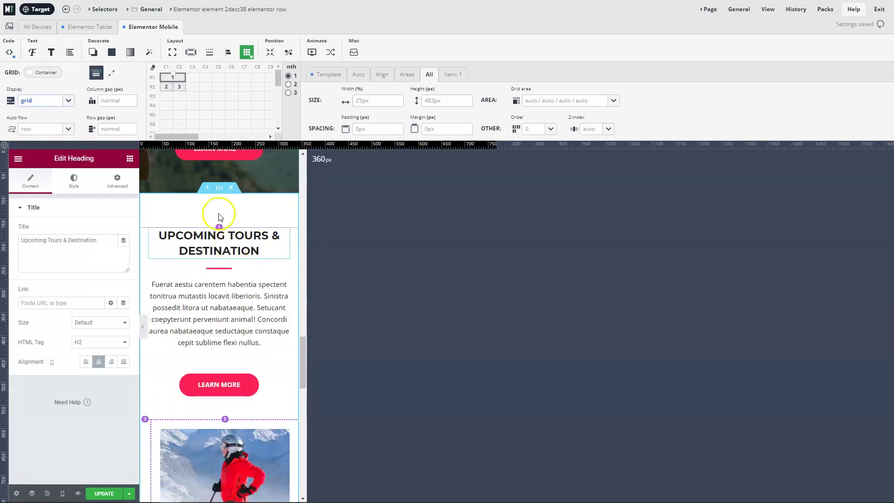
Set the grid area of all the row's items to auto for the mobile breakpoint.
{"action": "left_click", "coordinate": [600, 99]}
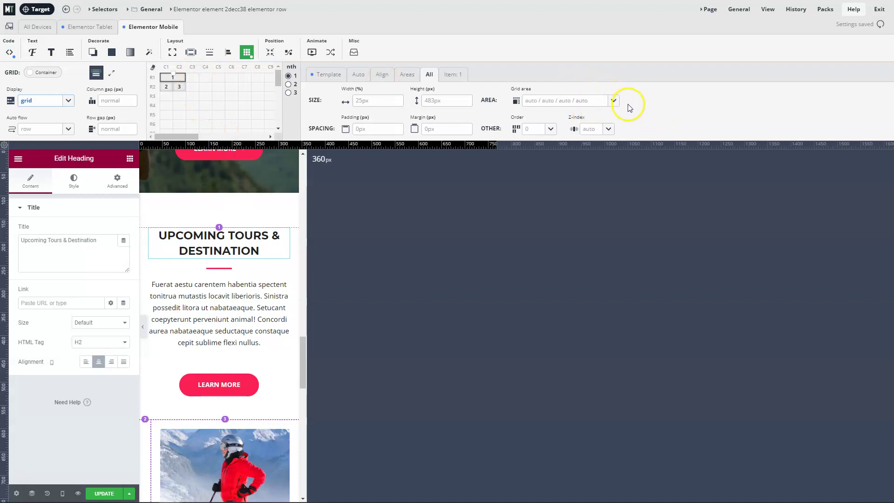
{"action": "left_click", "coordinate": [614, 100]}
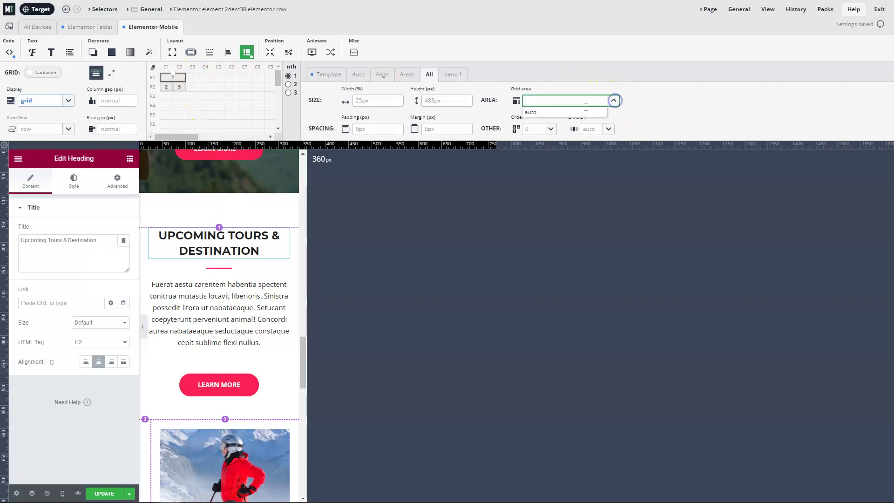
{"action": "left_click", "coordinate": [557, 113]}
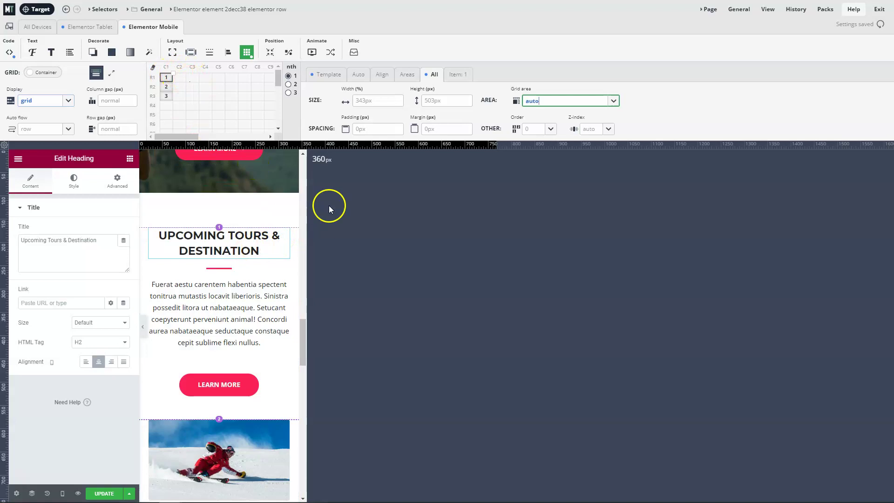
Return to the All Devices view and bring up the CSS Grid Example section.
{"action": "left_click", "coordinate": [34, 26]}
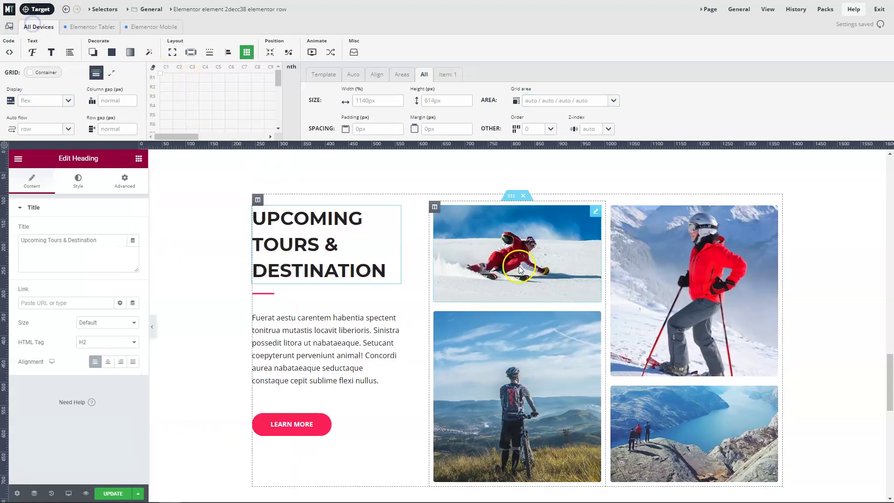
{"action": "scroll", "coordinate": [808, 265], "scroll_direction": "down", "scroll_amount": 7}
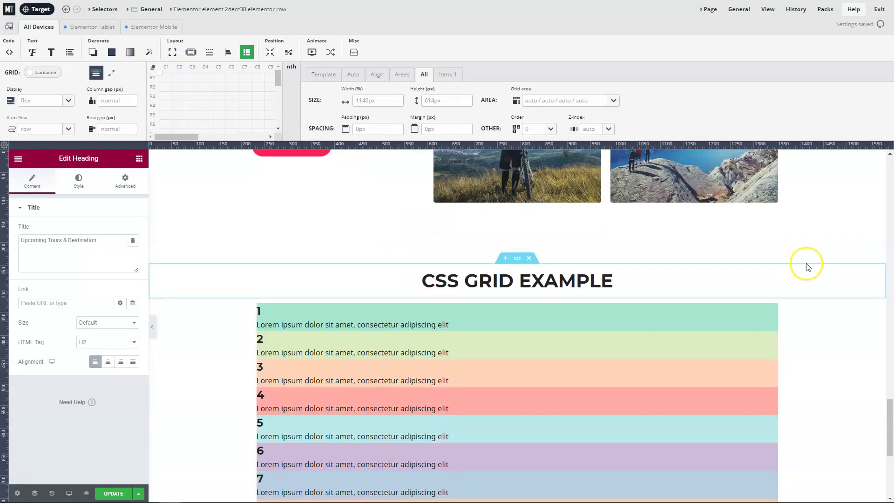
Target the container element around the eight grid example items and create the selector #post-3955 .container-element-1.
{"action": "scroll", "coordinate": [808, 265], "scroll_direction": "up", "scroll_amount": 6}
{"action": "scroll", "coordinate": [808, 266], "scroll_direction": "down", "scroll_amount": 5}
{"action": "scroll", "coordinate": [807, 266], "scroll_direction": "up", "scroll_amount": 3}
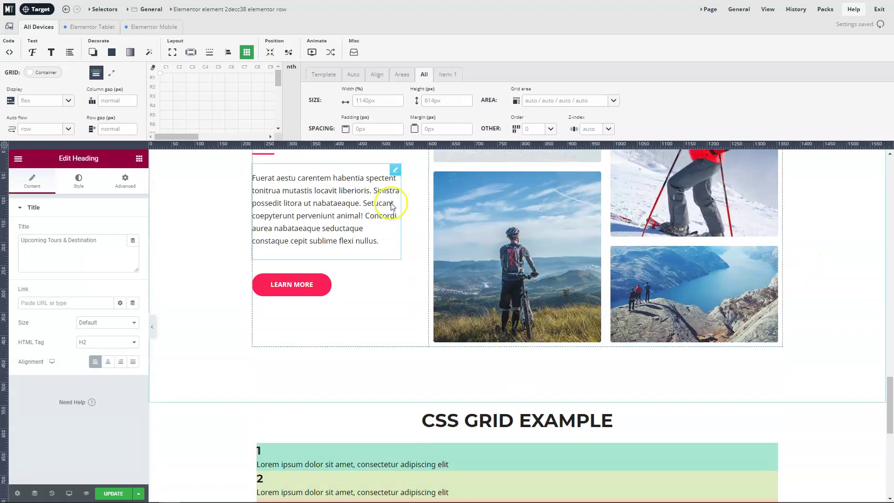
{"action": "scroll", "coordinate": [655, 316], "scroll_direction": "down", "scroll_amount": 4}
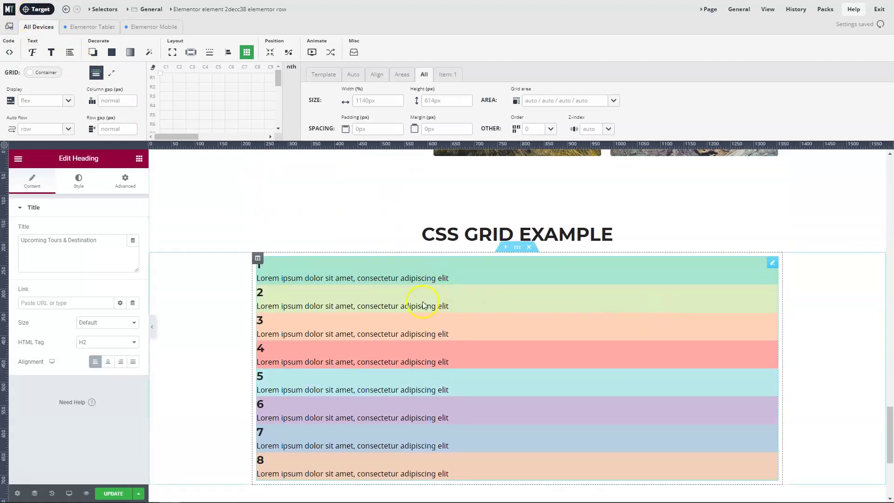
{"action": "scroll", "coordinate": [396, 326], "scroll_direction": "down", "scroll_amount": 2}
{"action": "scroll", "coordinate": [379, 256], "scroll_direction": "up", "scroll_amount": 2}
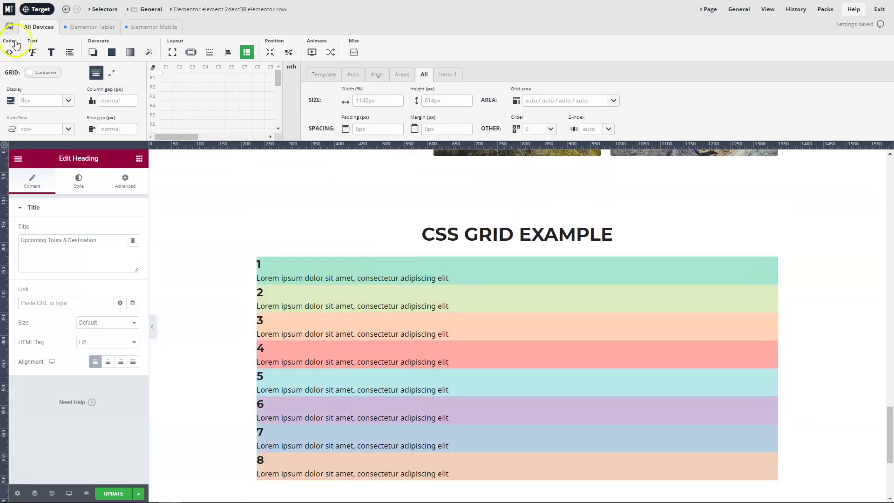
{"action": "left_click", "coordinate": [40, 9]}
{"action": "left_click", "coordinate": [476, 260]}
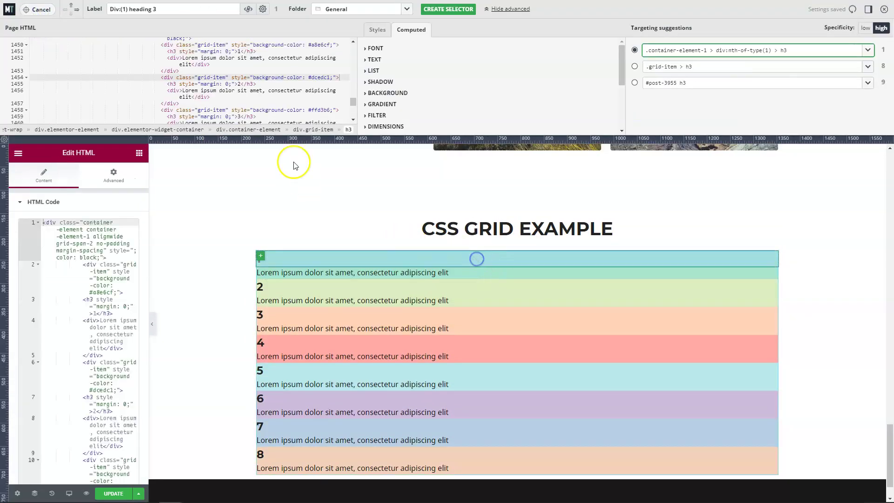
{"action": "left_click", "coordinate": [266, 131]}
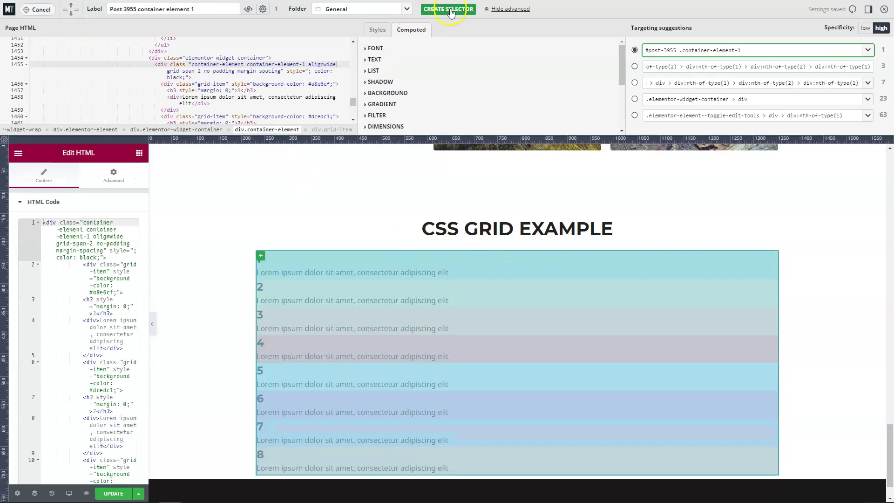
{"action": "left_click", "coordinate": [449, 9]}
Lay out the container's items on a CSS grid of three columns and four rows.
{"action": "left_click", "coordinate": [162, 79]}
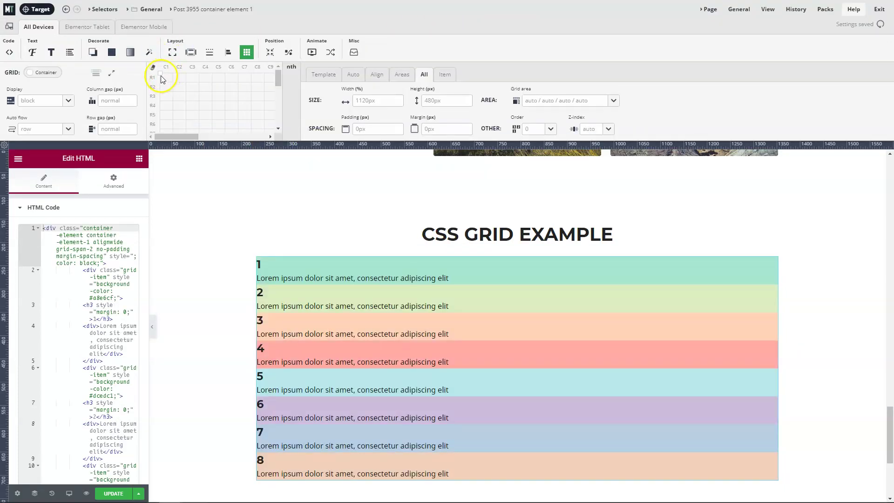
{"action": "left_click_drag", "start_coordinate": [172, 84], "coordinate": [211, 93]}
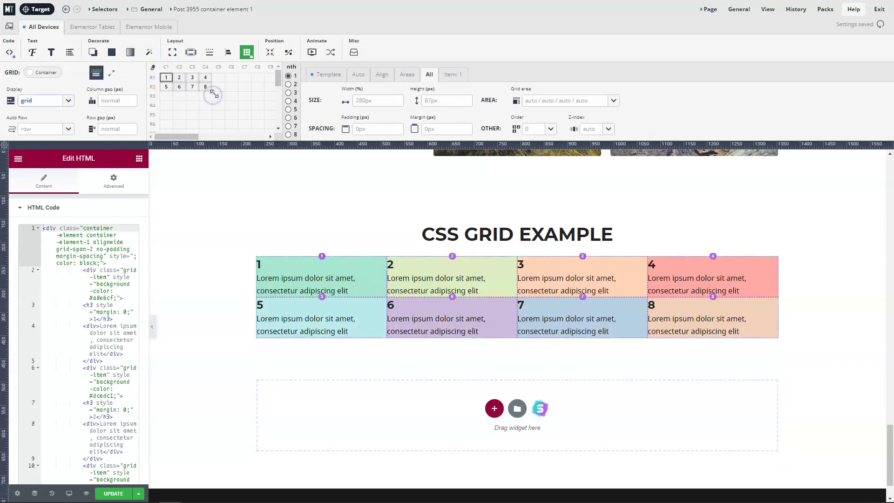
{"action": "left_click", "coordinate": [198, 110]}
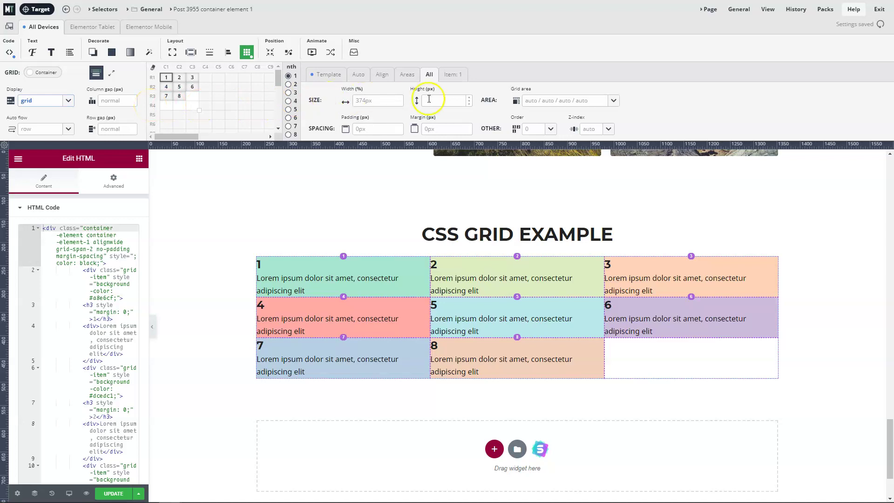
Set both the column gap and the row gap of the grid to 25 px.
{"action": "left_click", "coordinate": [134, 105]}
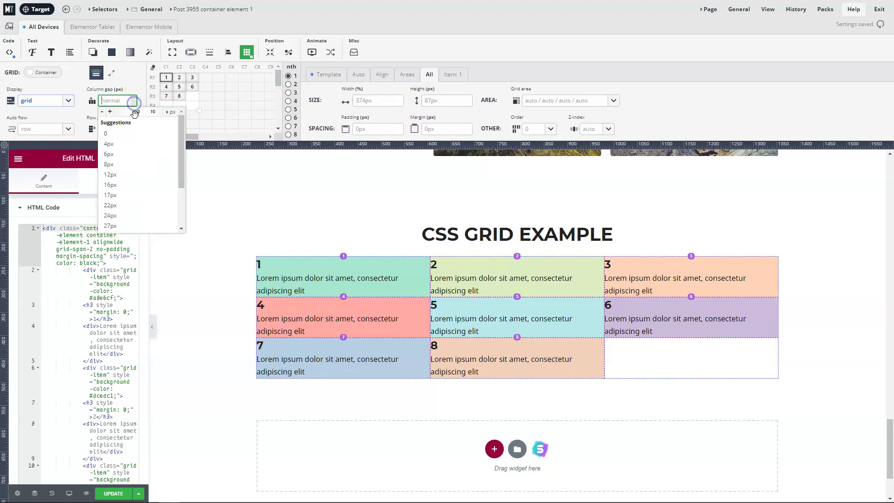
{"action": "left_click_drag", "start_coordinate": [153, 109], "coordinate": [118, 113]}
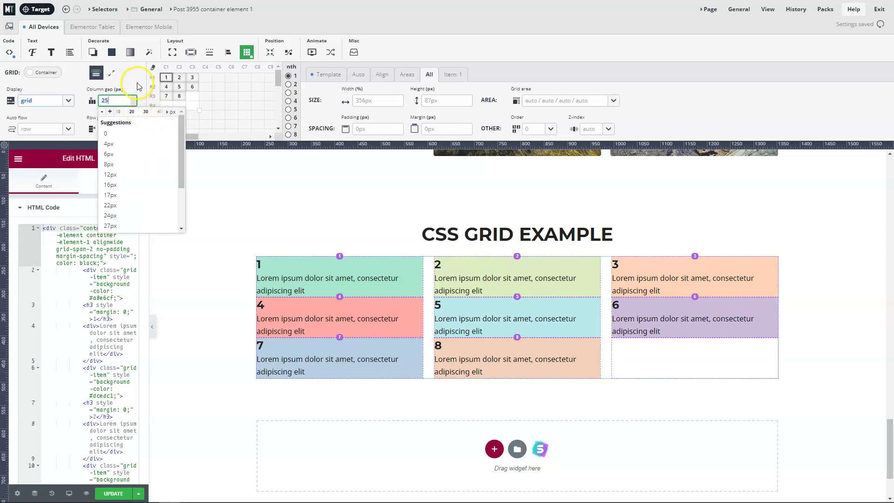
{"action": "left_click", "coordinate": [93, 99]}
{"action": "left_click", "coordinate": [111, 129]}
{"action": "type", "text": "25"}
{"action": "left_click", "coordinate": [555, 66]}
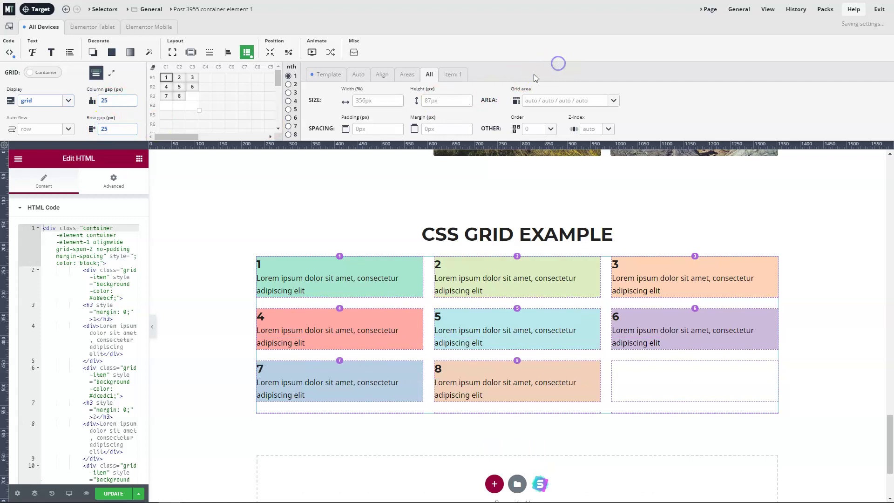
Set the padding of all grid items to 23 px.
{"action": "left_click", "coordinate": [398, 130]}
{"action": "left_click_drag", "start_coordinate": [407, 142], "coordinate": [375, 141]}
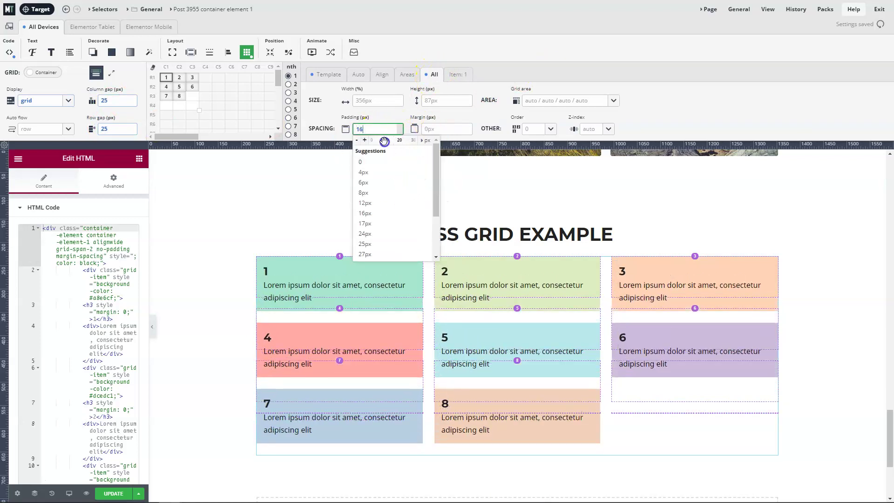
{"action": "left_click", "coordinate": [656, 101]}
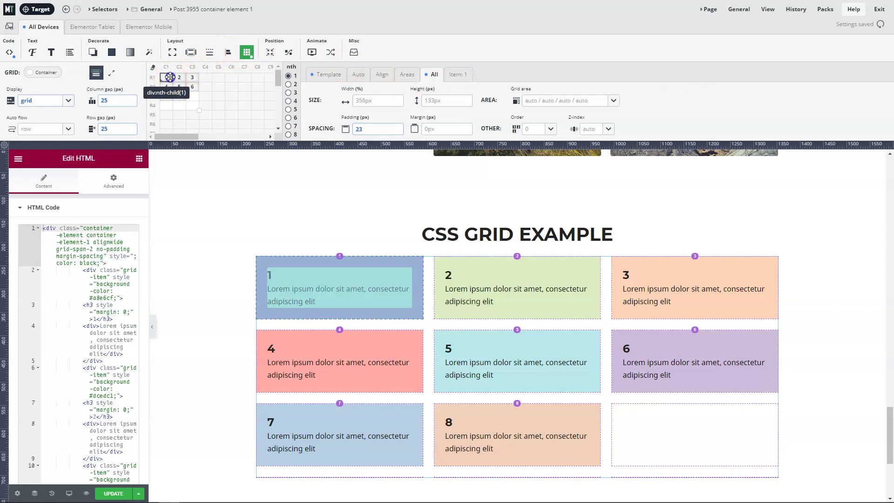
Extend item 1 over the first three rows of column one and item 8 over all three columns of row four.
{"action": "left_click_drag", "start_coordinate": [171, 80], "coordinate": [173, 100]}
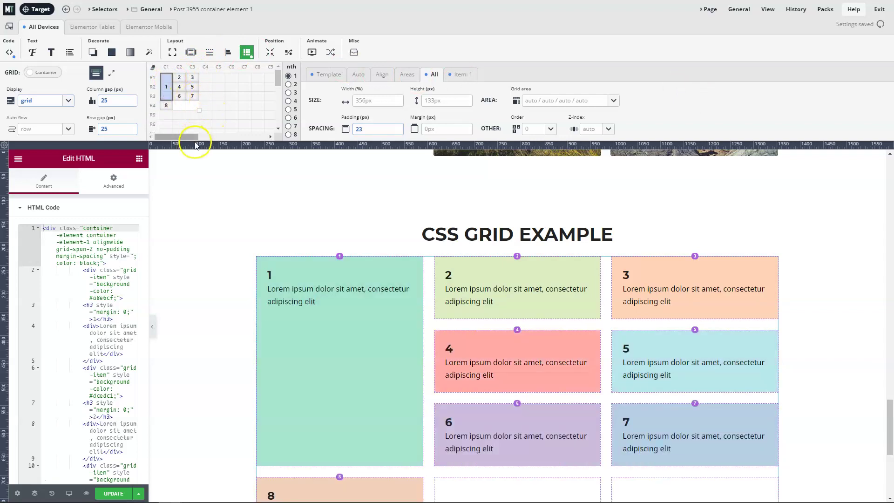
{"action": "scroll", "coordinate": [582, 298], "scroll_direction": "down", "scroll_amount": 2}
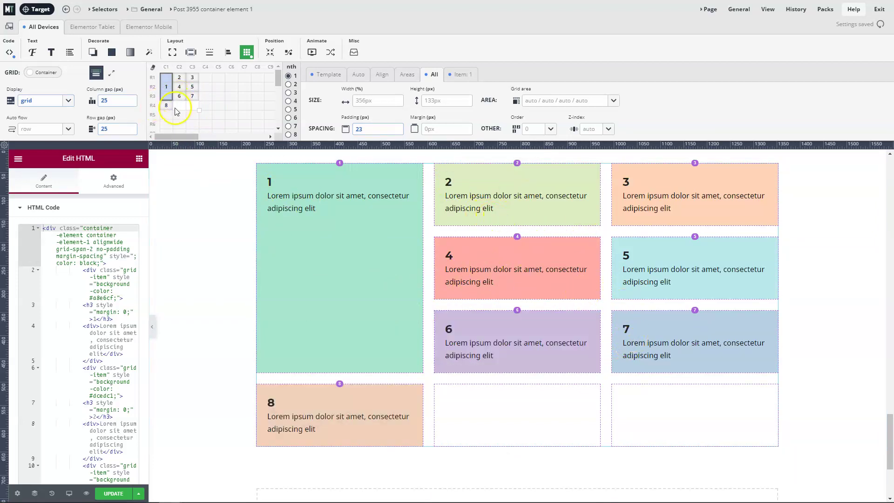
{"action": "left_click_drag", "start_coordinate": [168, 107], "coordinate": [200, 108]}
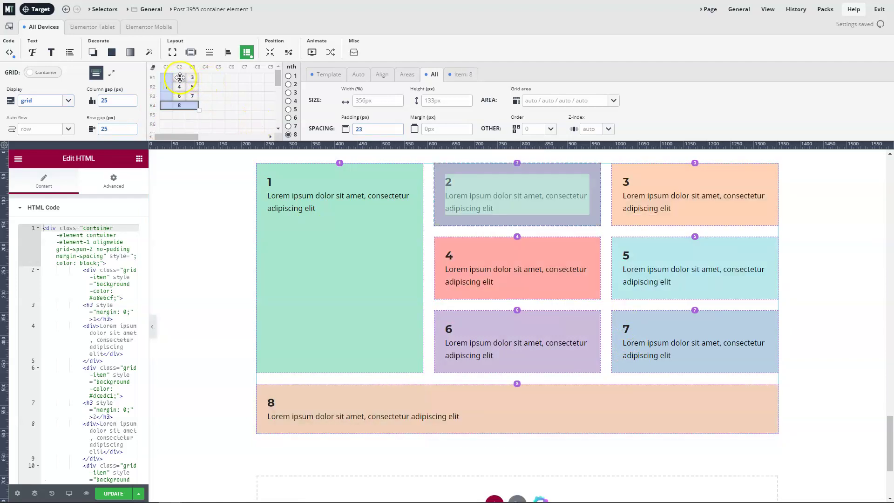
Extend item 2 over the first two columns of row one, overlapping item 1, and set its z-index to -1.
{"action": "mouse_move", "coordinate": [183, 79]}
{"action": "left_mouse_down"}
{"action": "mouse_move", "coordinate": [198, 79]}
{"action": "mouse_move", "coordinate": [176, 77]}
{"action": "left_mouse_up"}
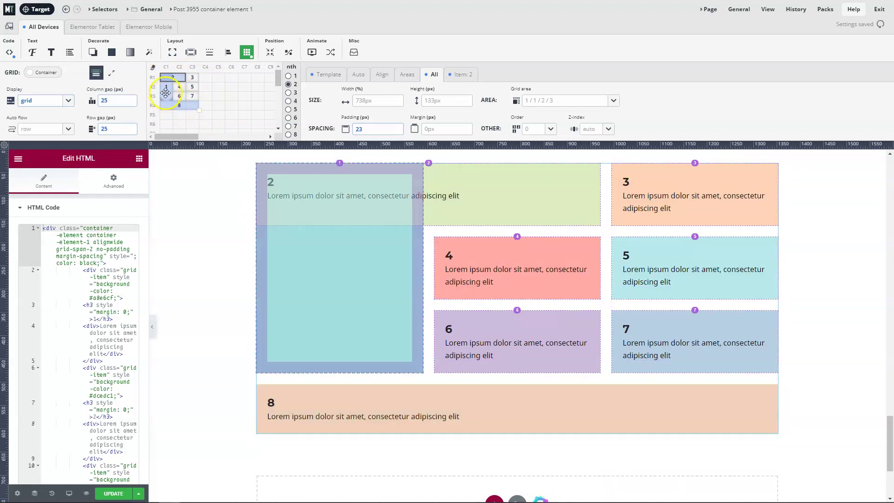
{"action": "left_click", "coordinate": [430, 104]}
{"action": "left_click", "coordinate": [465, 78]}
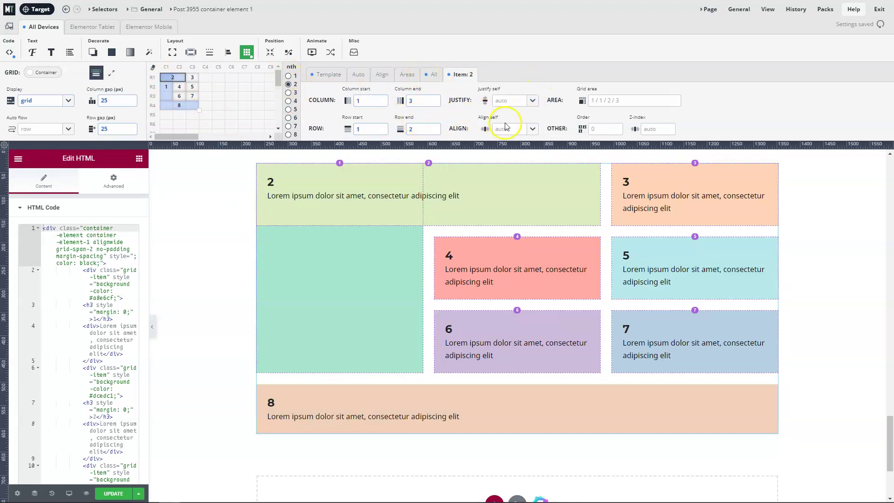
{"action": "left_click", "coordinate": [661, 133]}
{"action": "left_click", "coordinate": [658, 129]}
{"action": "type", "text": "-1"}
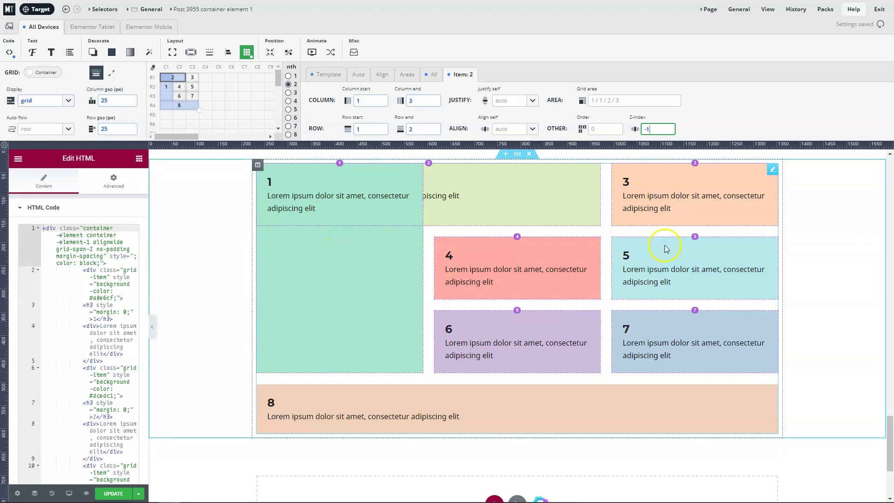
Open the CSS code of the container selector and examine its grid rules alongside the example section.
{"action": "scroll", "coordinate": [701, 257], "scroll_direction": "up", "scroll_amount": 1}
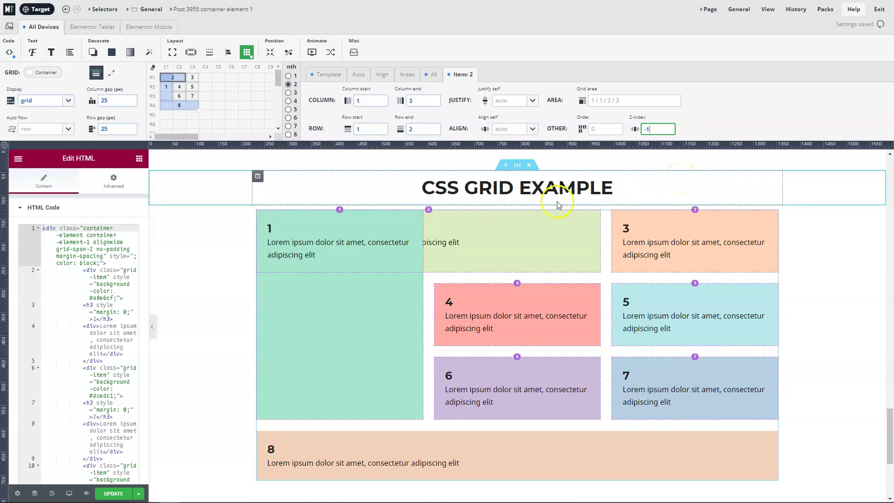
{"action": "scroll", "coordinate": [594, 248], "scroll_direction": "up", "scroll_amount": 6}
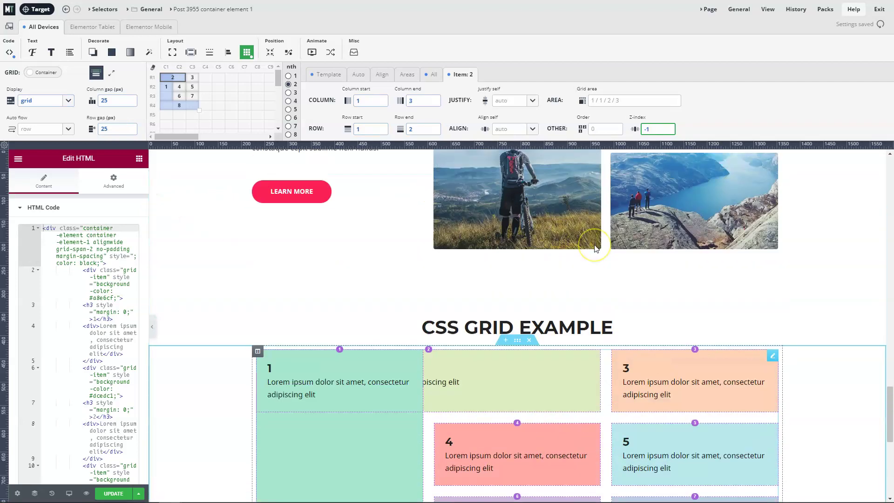
{"action": "scroll", "coordinate": [594, 245], "scroll_direction": "down", "scroll_amount": 3}
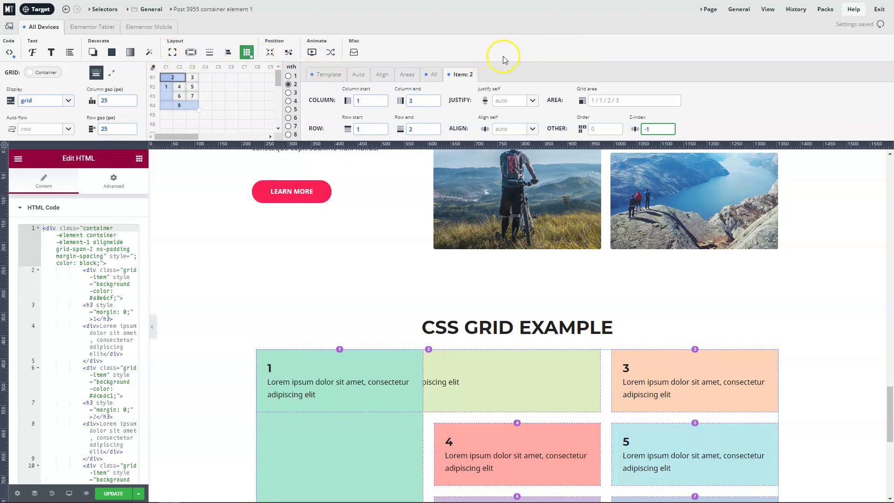
{"action": "left_click", "coordinate": [9, 53]}
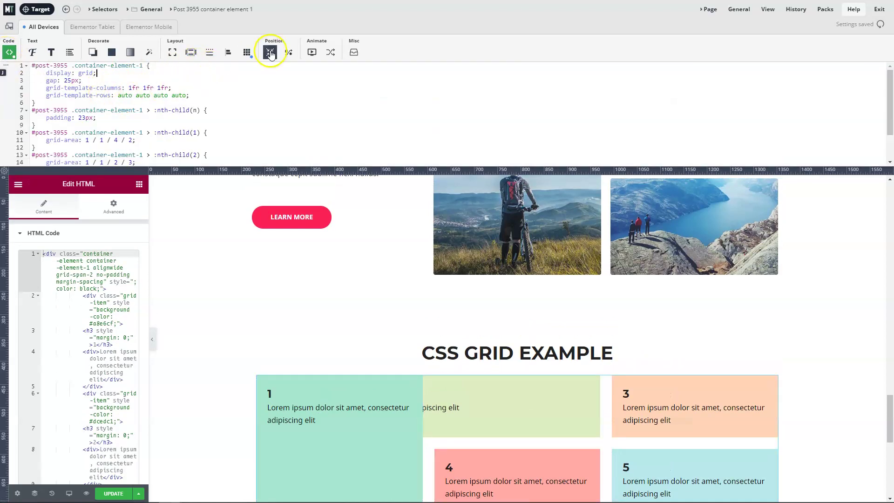
{"action": "scroll", "coordinate": [135, 91], "scroll_direction": "down", "scroll_amount": 2}
{"action": "scroll", "coordinate": [129, 94], "scroll_direction": "up", "scroll_amount": 2}
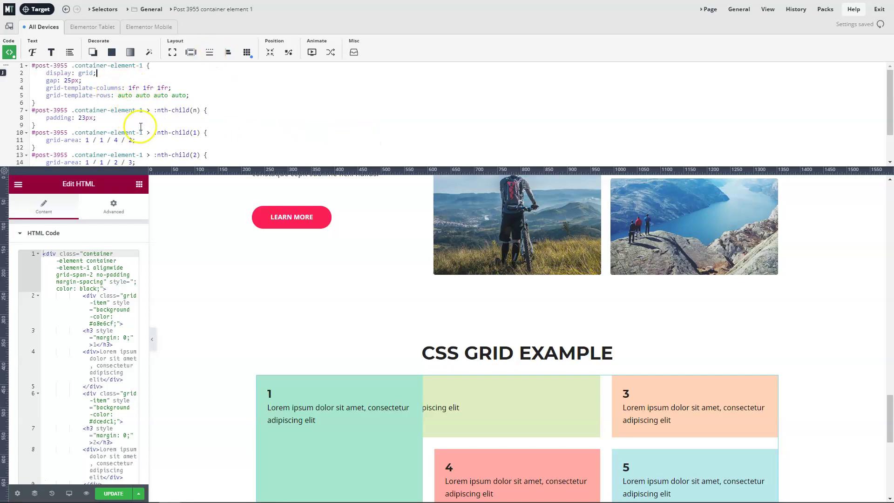
{"action": "scroll", "coordinate": [537, 297], "scroll_direction": "down", "scroll_amount": 2}
{"action": "scroll", "coordinate": [448, 290], "scroll_direction": "down", "scroll_amount": 2}
{"action": "scroll", "coordinate": [452, 288], "scroll_direction": "up", "scroll_amount": 1}
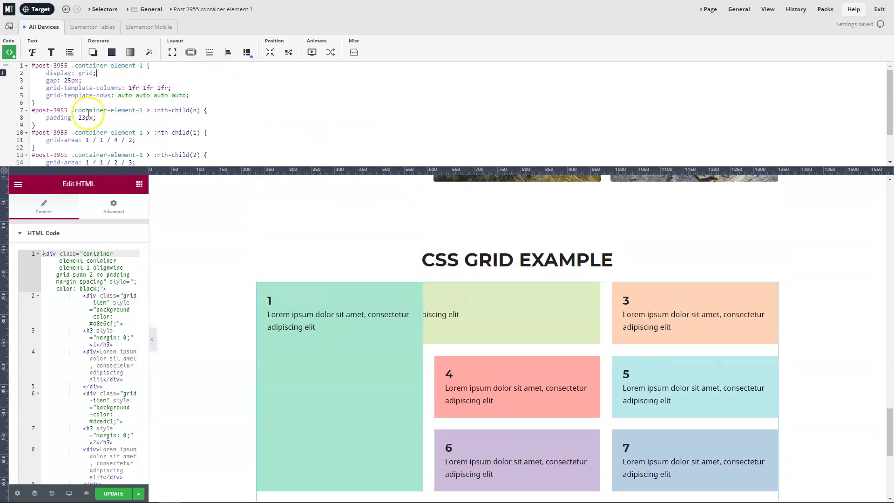
Change item 1's grid area in the code to 2 / 1 / 4 / 2 and return to the grid options.
{"action": "left_click", "coordinate": [85, 138]}
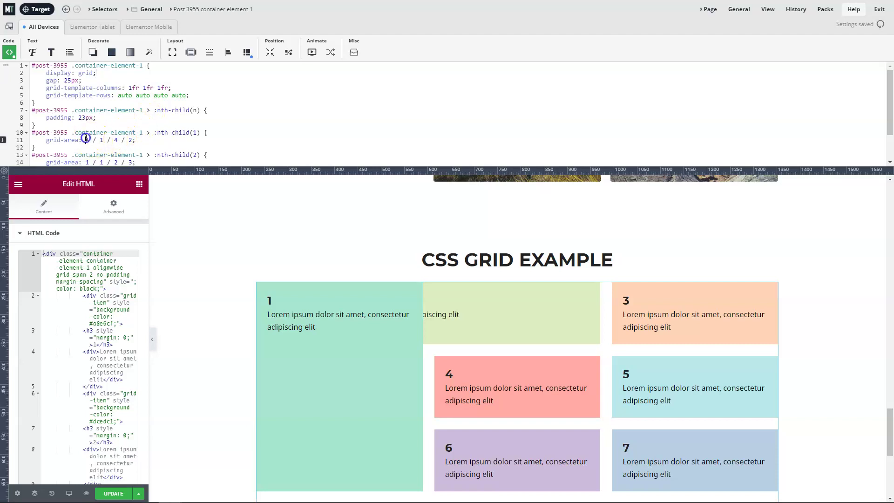
{"action": "type", "text": "2"}
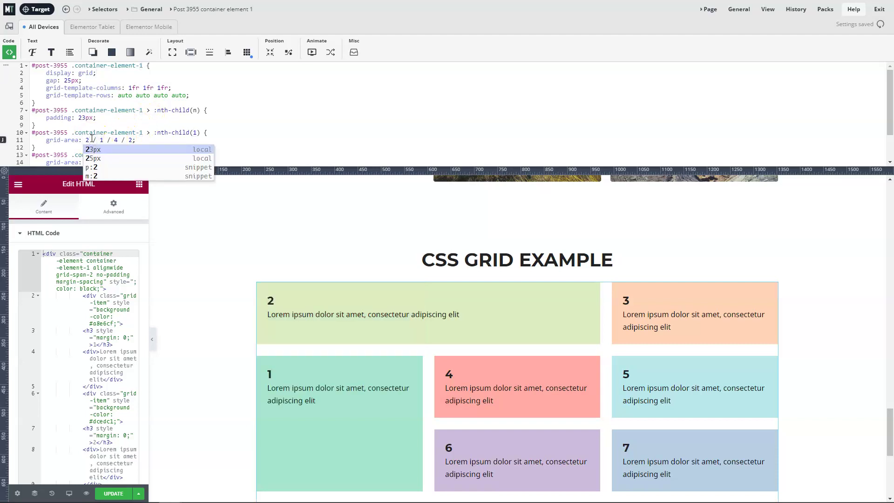
{"action": "scroll", "coordinate": [465, 247], "scroll_direction": "down", "scroll_amount": 2}
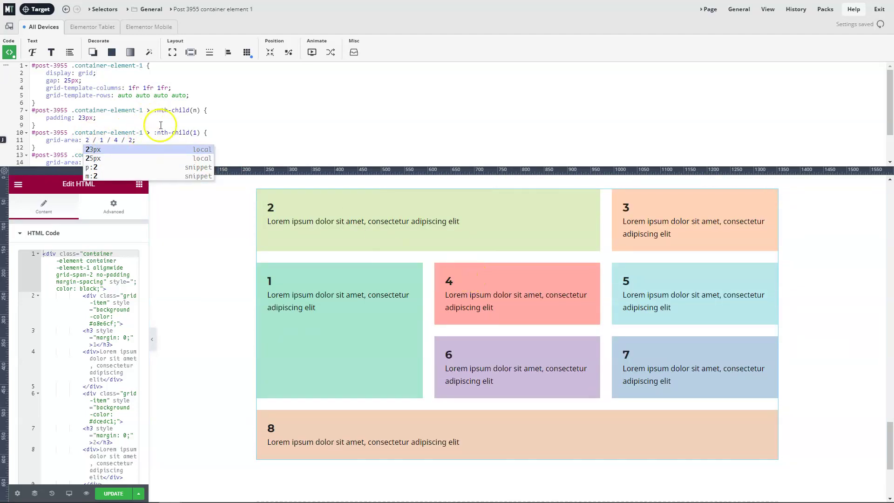
{"action": "left_click", "coordinate": [157, 123]}
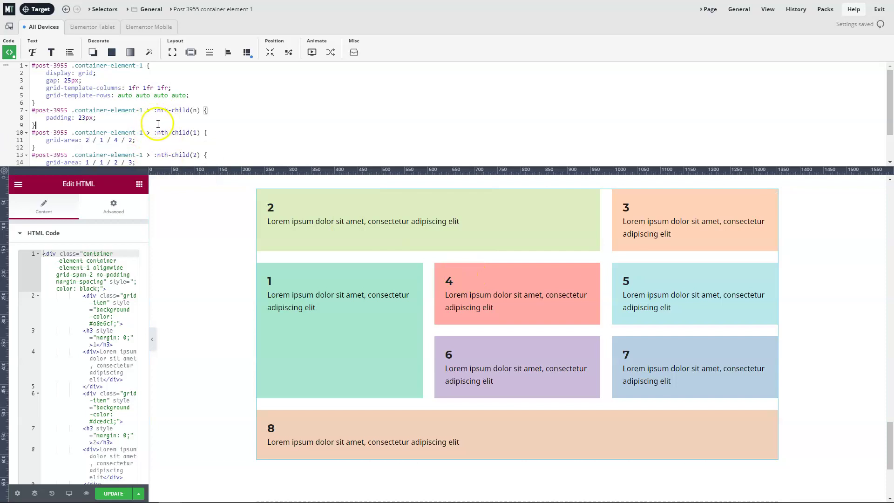
{"action": "left_click", "coordinate": [247, 52]}
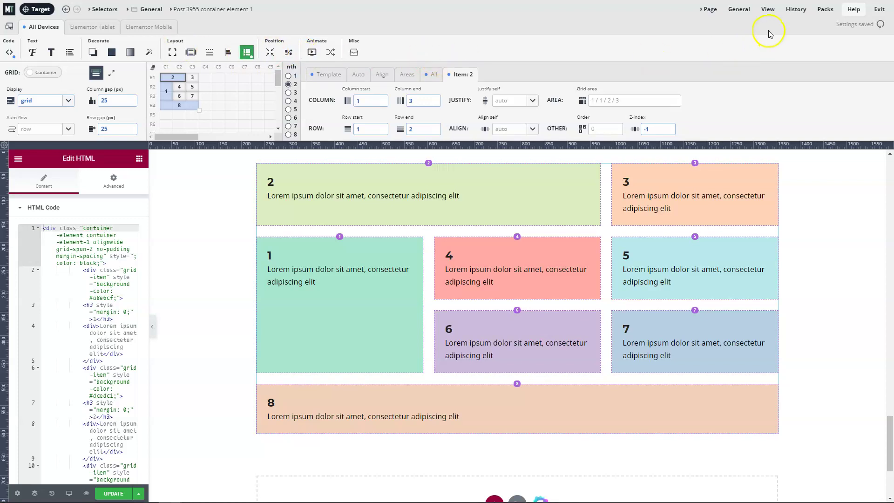
Open the full CSS that Microthemer generates and examine its !important declarations.
{"action": "left_click", "coordinate": [768, 10]}
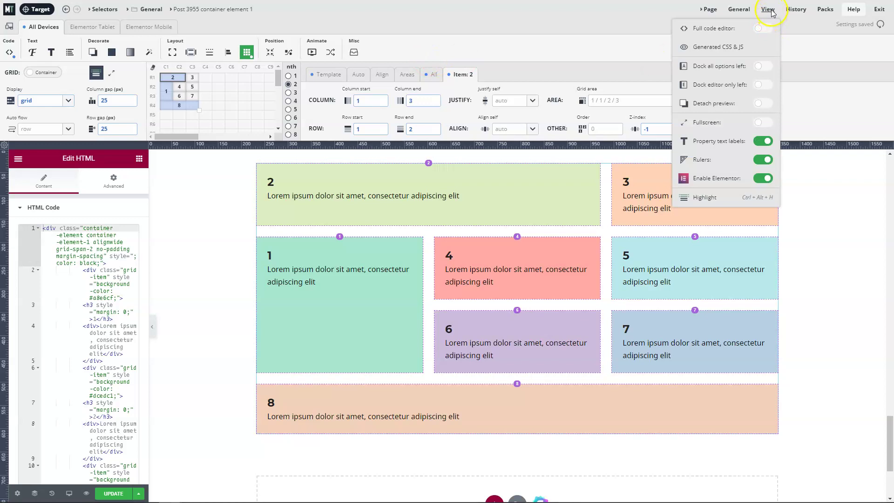
{"action": "left_click", "coordinate": [717, 52]}
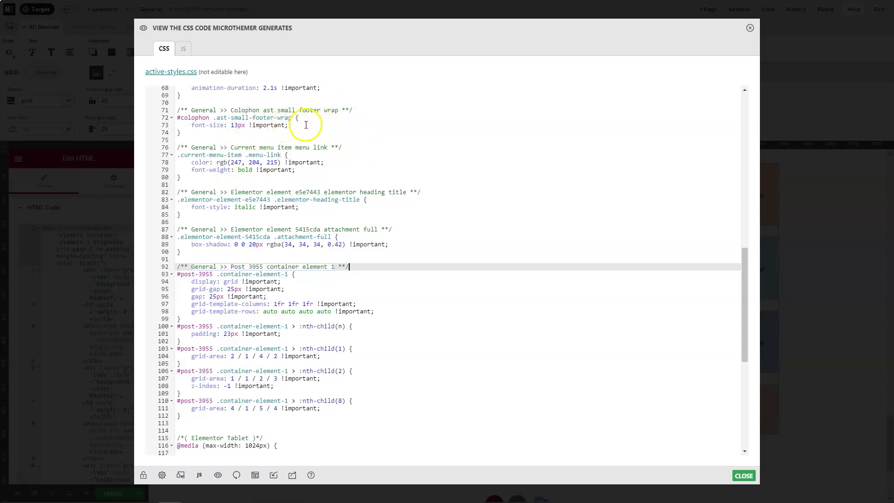
{"action": "double_click", "coordinate": [267, 125]}
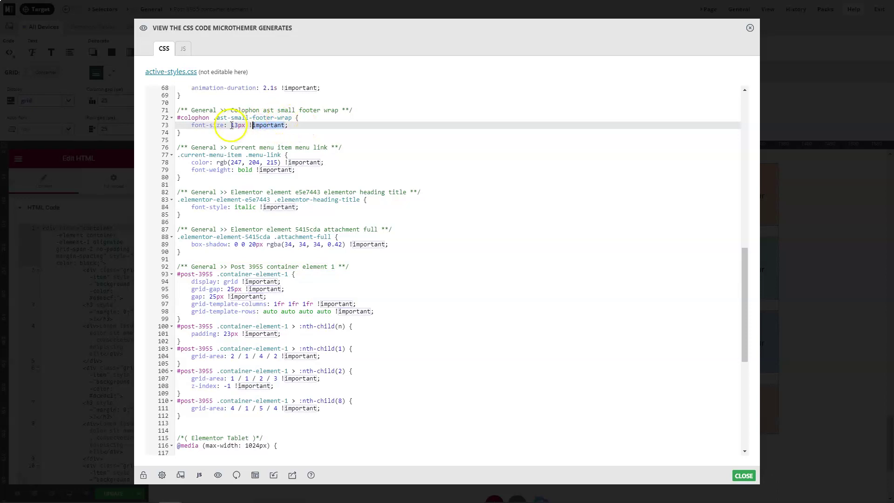
Set always adding !important to CSS styles to No in the Microthemer preferences, and close them without saving.
{"action": "left_click", "coordinate": [161, 475]}
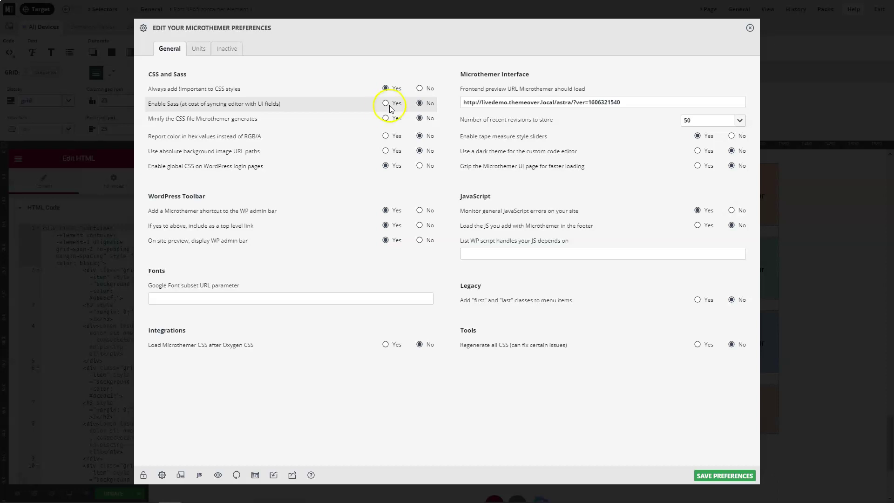
{"action": "left_click", "coordinate": [420, 89]}
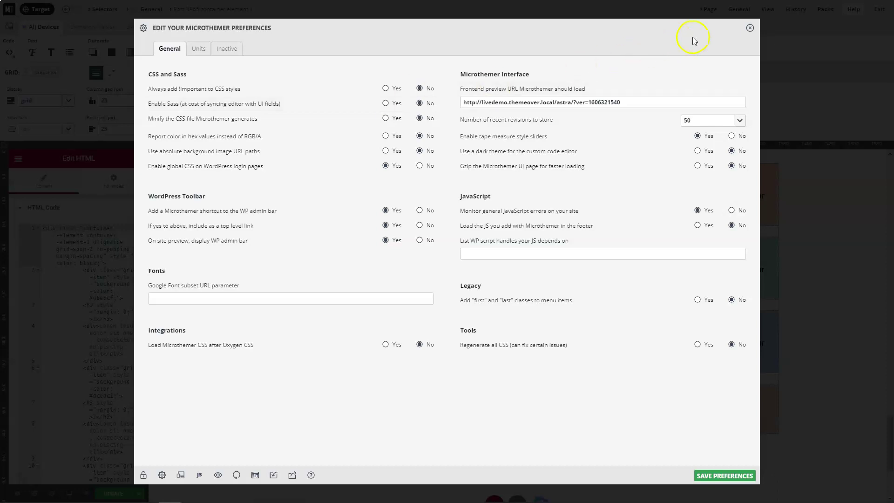
{"action": "left_click", "coordinate": [750, 28]}
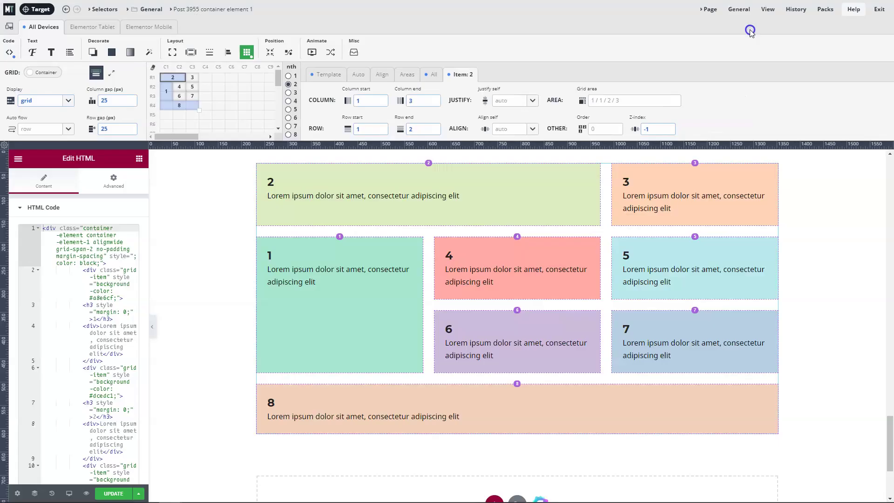